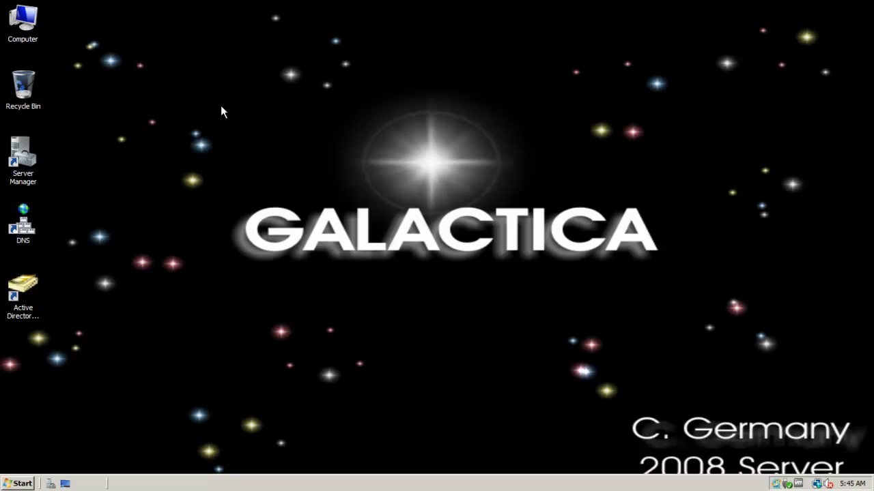
Step: Open the server's list of network connections from the Network and Sharing Center
click(27, 292)
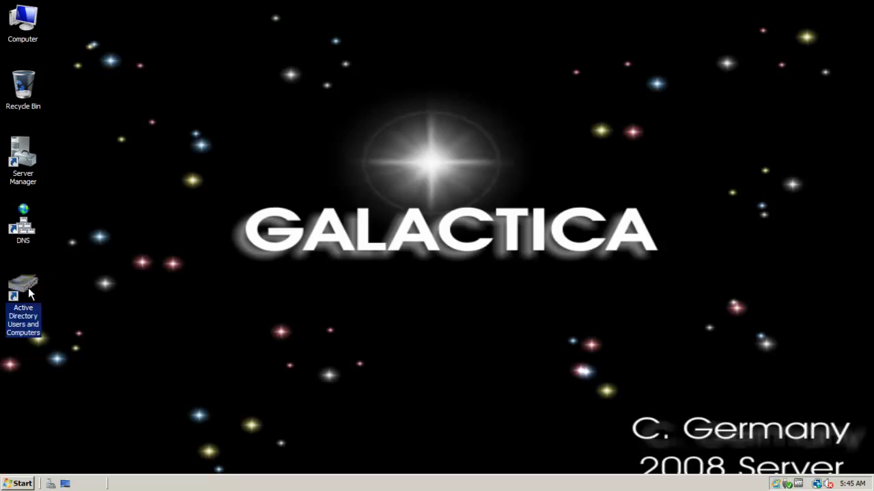
click(19, 484)
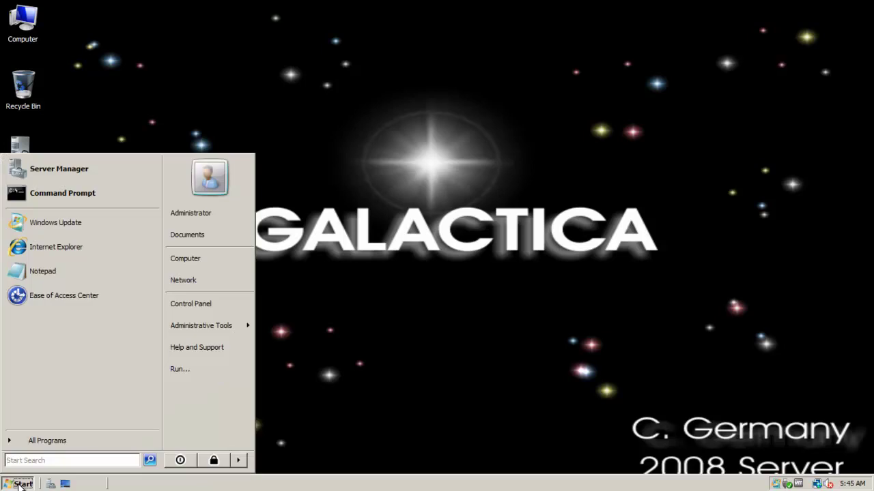
right_click(203, 282)
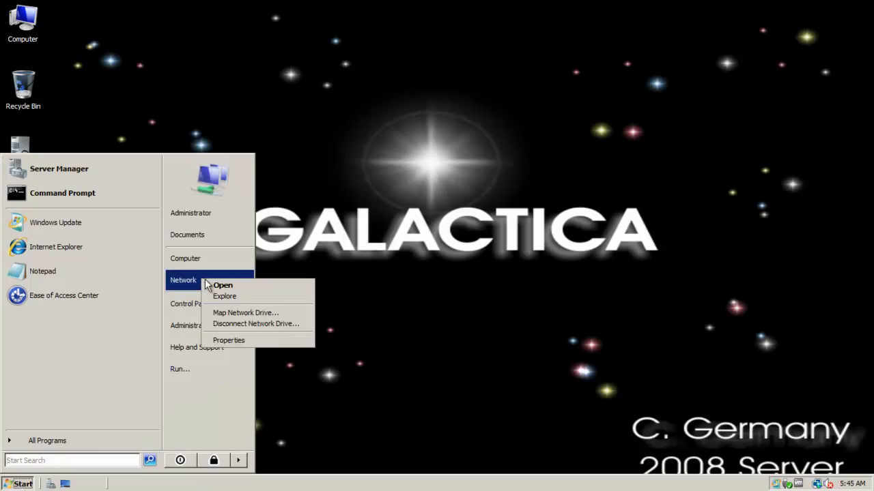
click(248, 345)
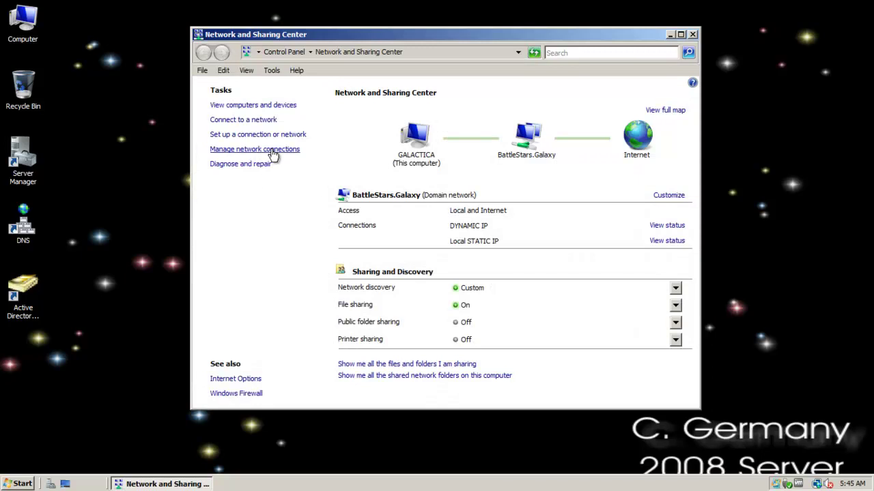
click(272, 153)
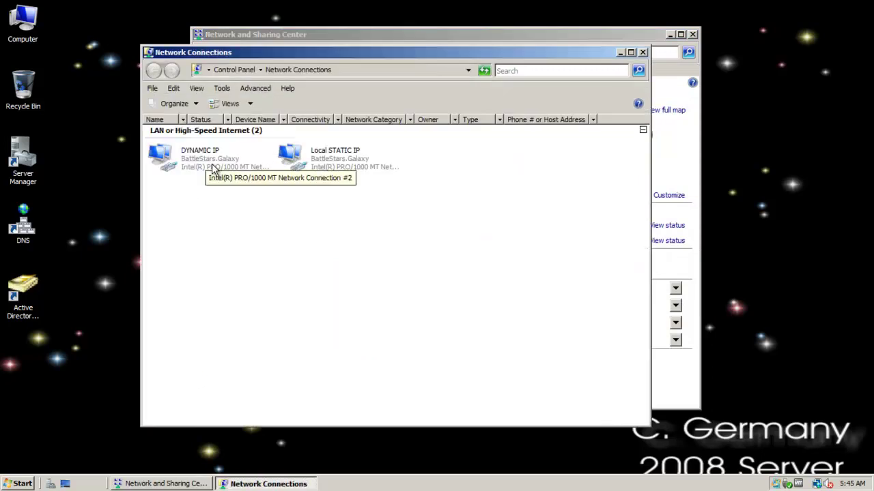
Step: Examine the TCP/IPv4 settings of the DYNAMIC IP connection and close its properties without changing anything
right_click(213, 168)
click(228, 261)
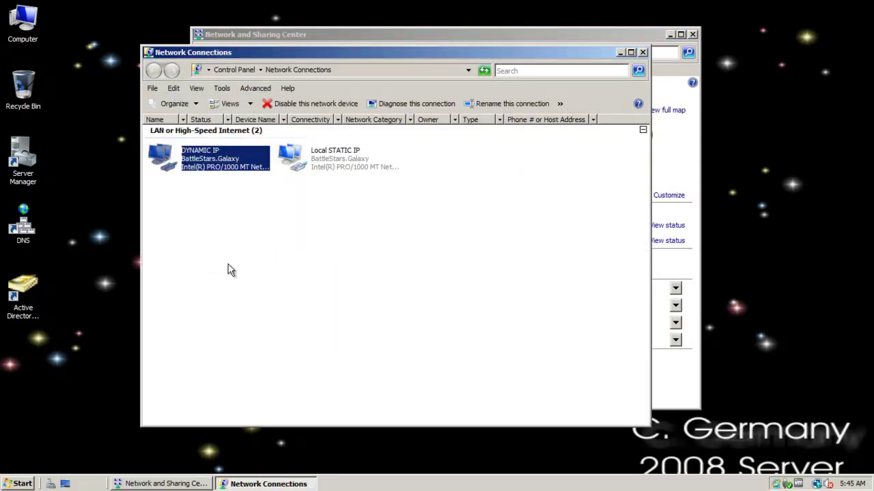
double_click(263, 246)
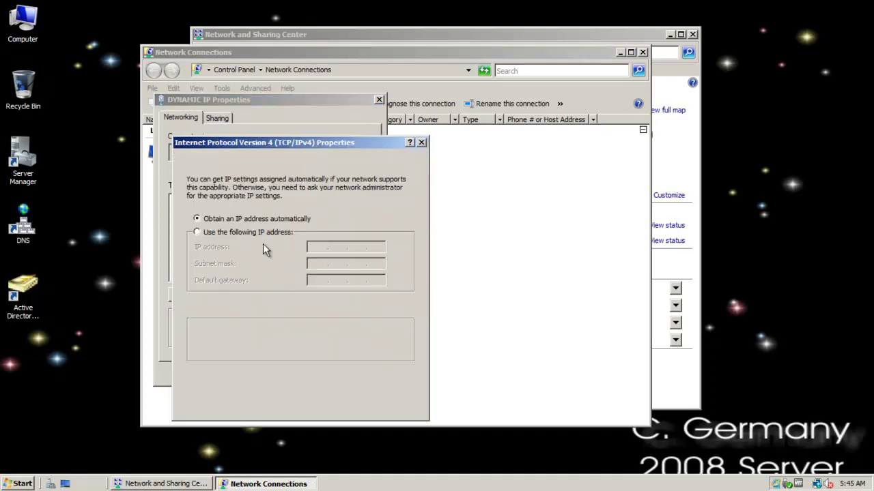
click(397, 408)
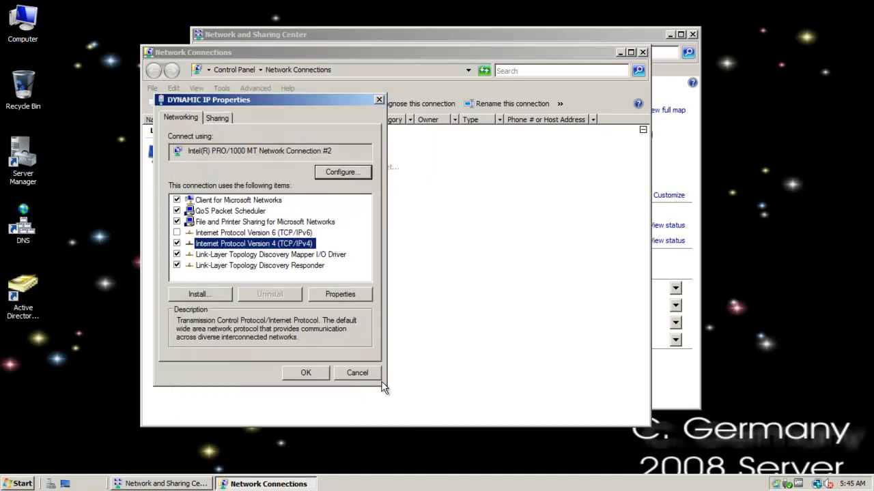
click(364, 375)
click(323, 208)
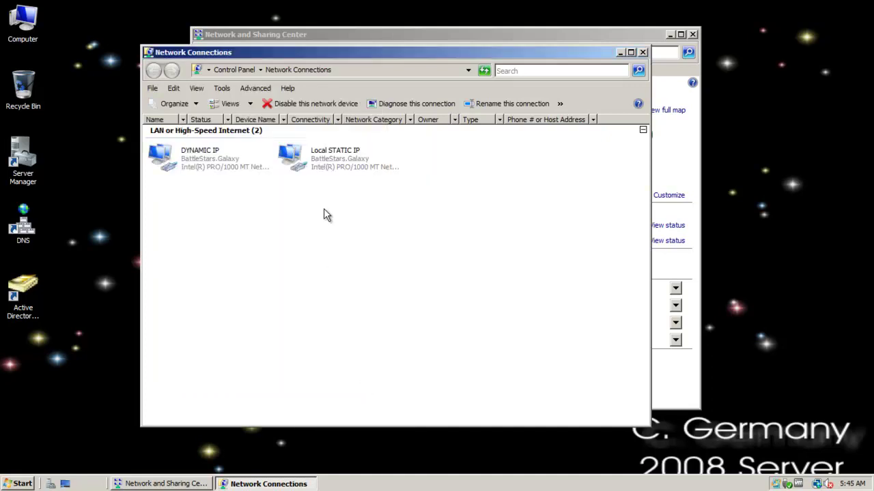
Step: Examine the TCP/IPv4 settings of the Local STATIC IP connection, leaving them as they are, and close the network windows
right_click(334, 153)
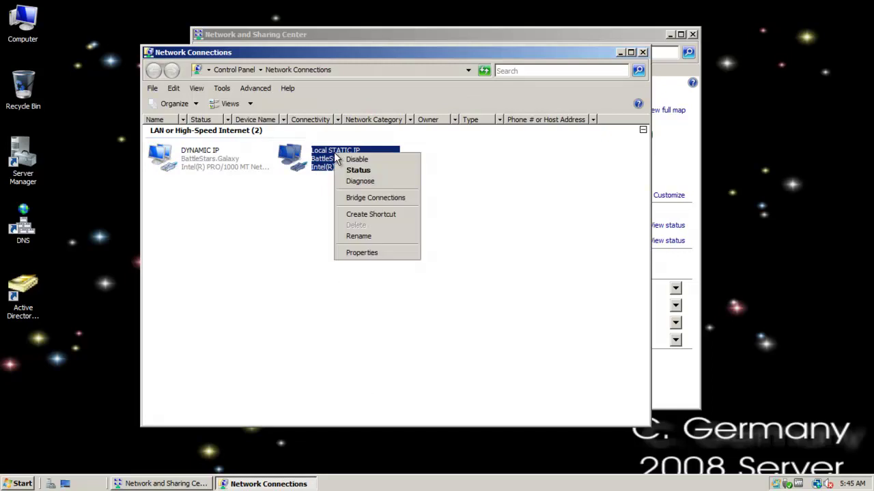
click(352, 253)
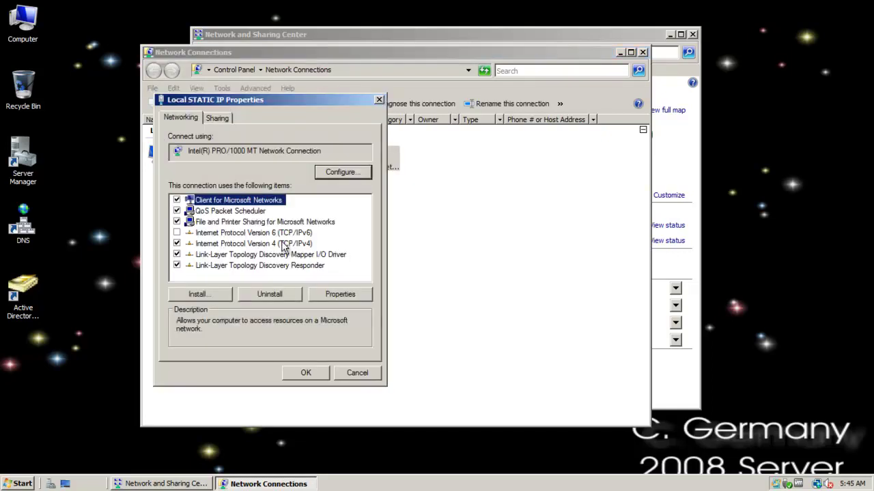
double_click(284, 247)
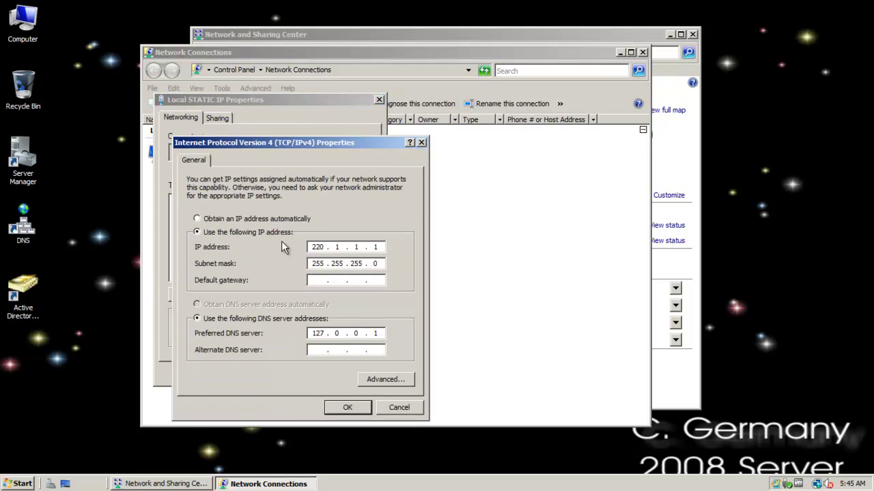
click(343, 249)
click(386, 407)
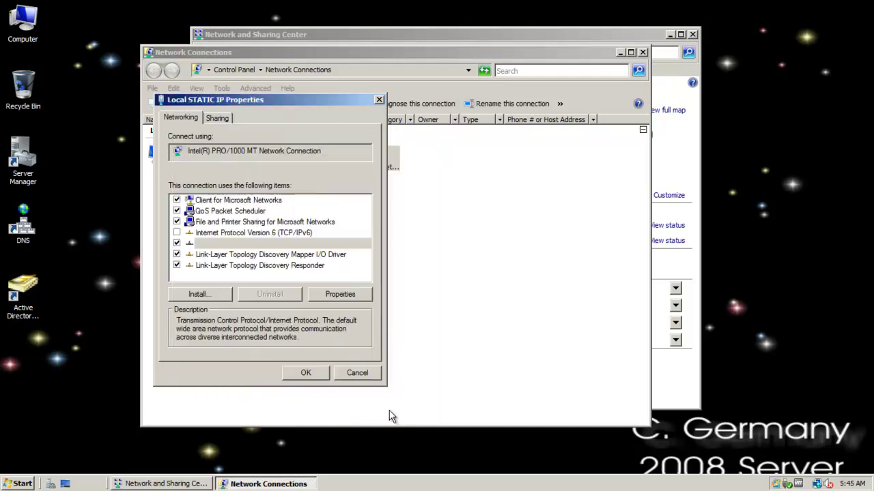
click(308, 372)
click(405, 324)
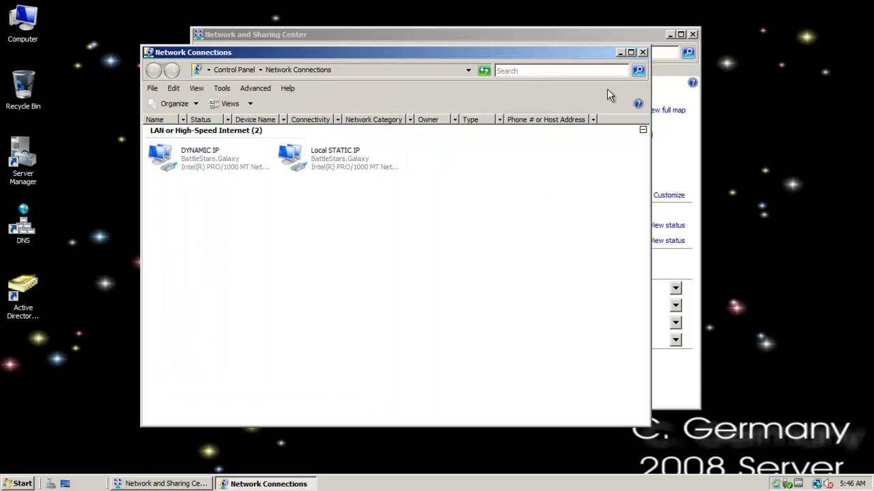
click(642, 54)
click(692, 34)
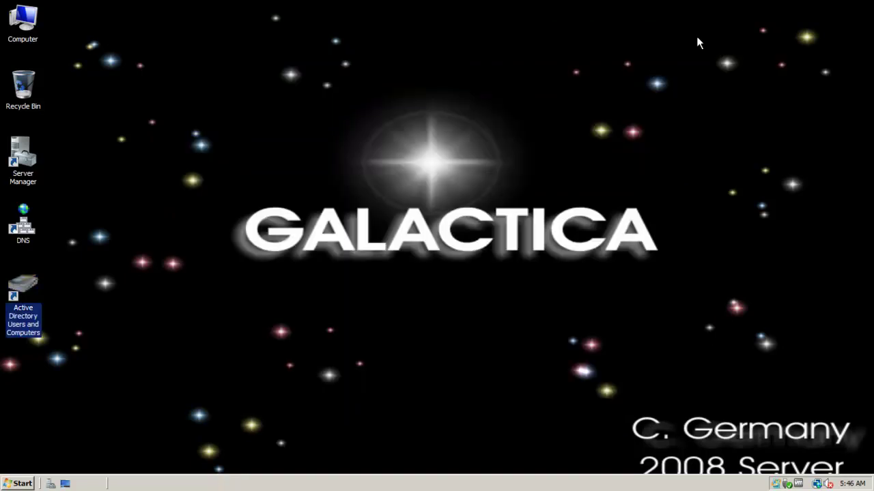
Step: Open a Command Prompt on the server, and enlarge and reposition its window to make room for long output
key(super)
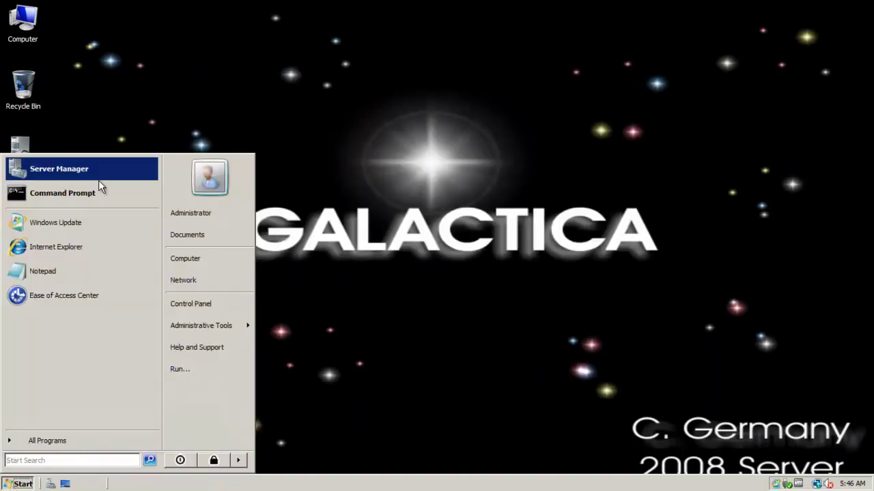
click(87, 195)
drag(234, 109, 325, 101)
drag(617, 302, 616, 455)
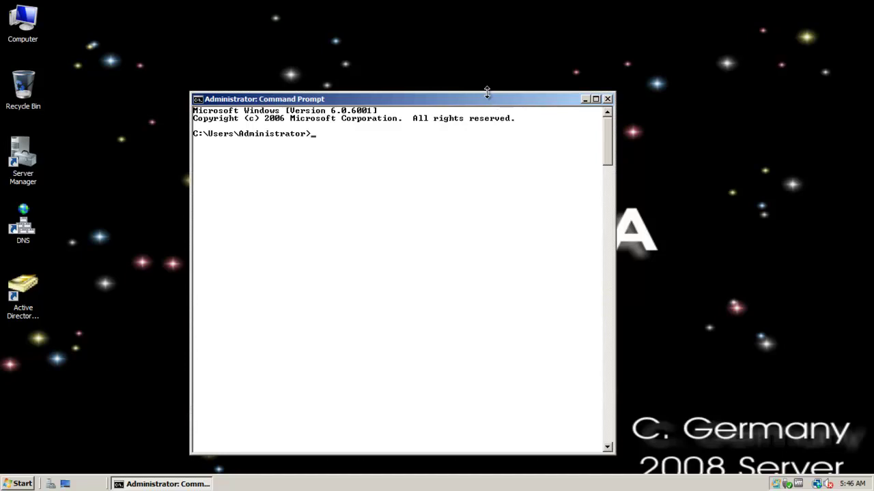
drag(487, 91, 412, 61)
Step: Change to the root of drive C: and flush the DNS resolver cache with ipconfig /flushdns
text(cd ..)
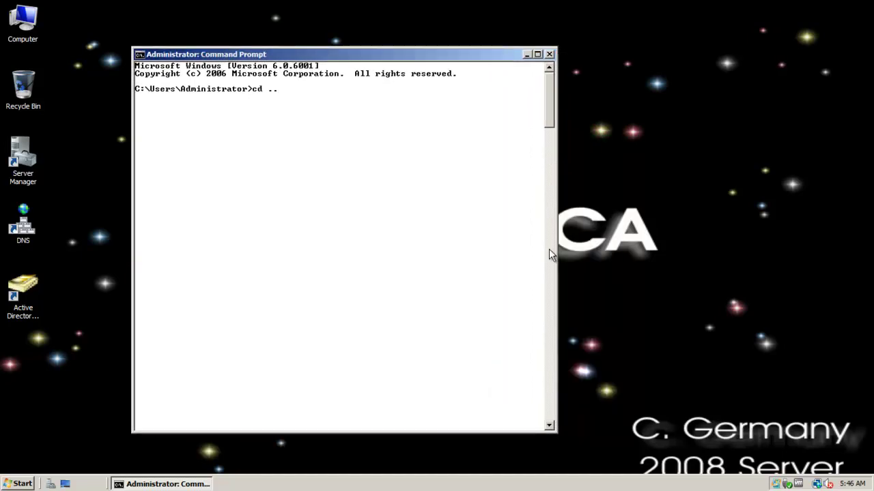
key(Return)
text(cd ..)
key(Return)
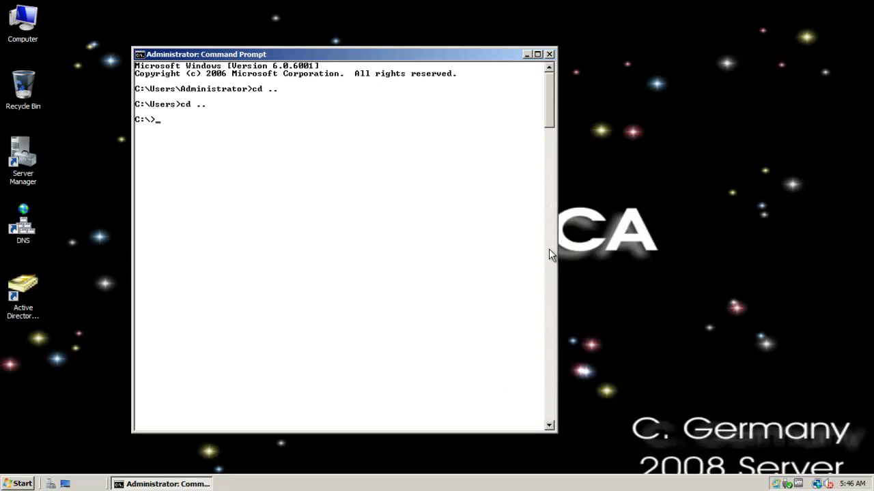
text(ipconfig /flushdns)
key(Return)
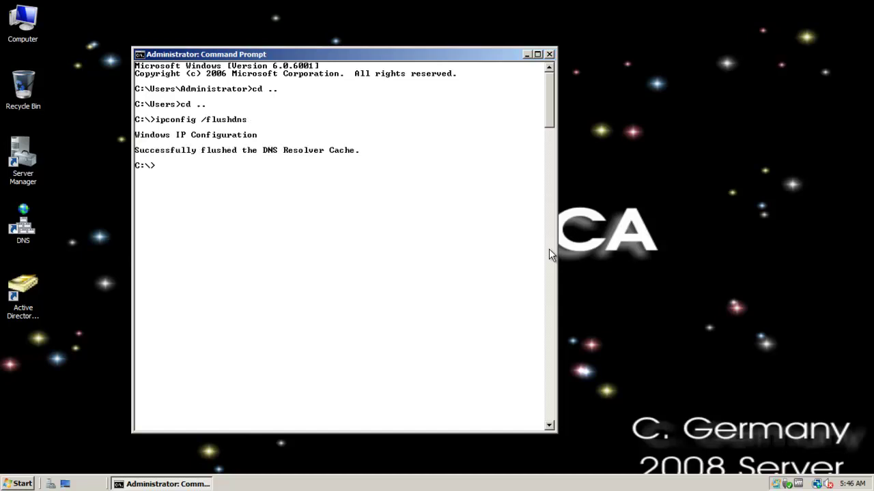
Step: Delete all ARP cache entries with arp -d * and clear the console screen
key(Up)
key(BackSpace)
key(BackSpace)
key(BackSpace)
key(BackSpace)
key(BackSpace)
key(BackSpace)
key(BackSpace)
key(BackSpace)
key(BackSpace)
key(BackSpace)
key(BackSpace)
key(BackSpace)
key(BackSpace)
key(BackSpace)
key(BackSpace)
key(BackSpace)
key(BackSpace)
key(BackSpace)
text(arp -d *)
key(Return)
text(cls)
key(Return)
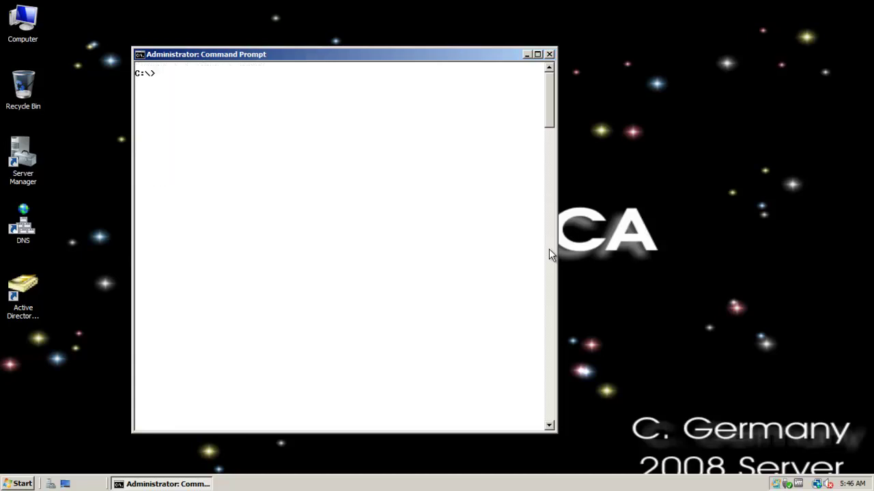
Step: Display the DNS resolver cache with ipconfig /displaydns, review its records, and clear the screen
text(ipconfig /displaydns)
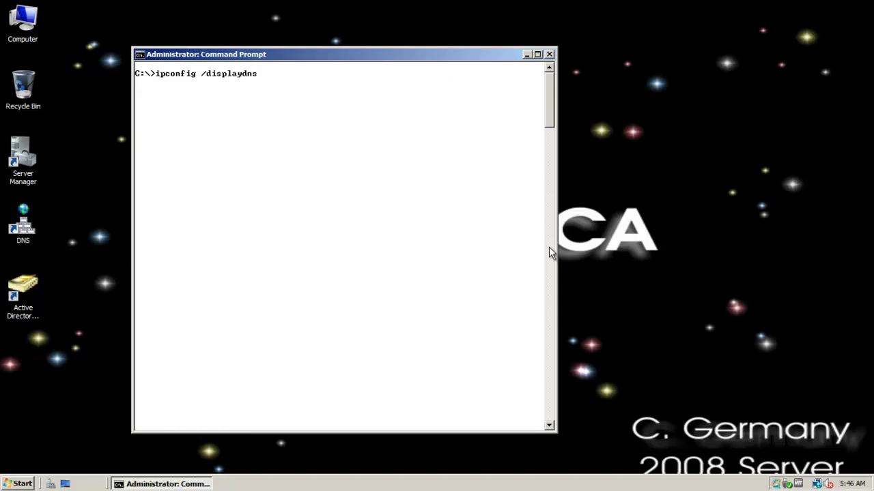
key(Return)
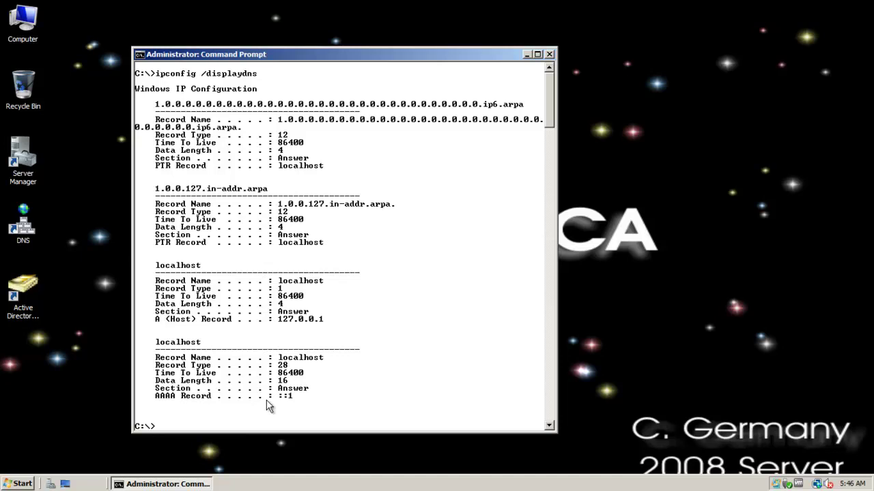
text(cls)
key(Return)
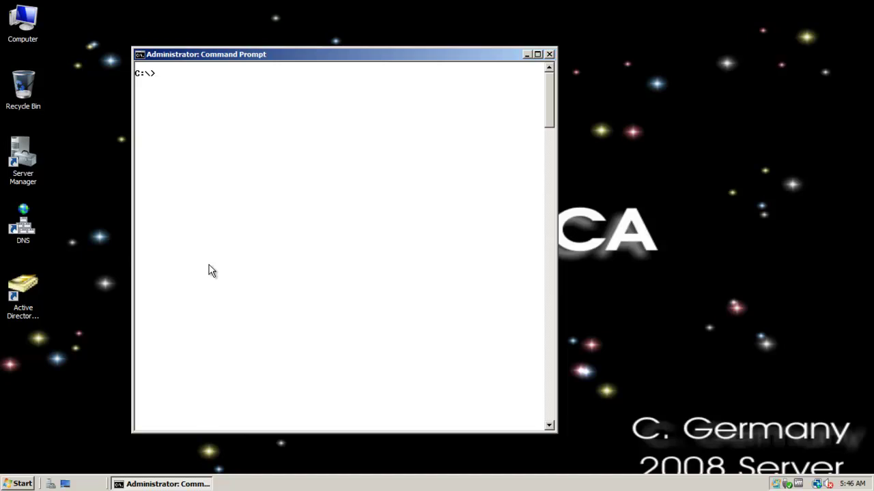
Step: Display the server's routing table with route print, examine the active IPv4 routes, and clear the screen
text(nsl)
key(BackSpace)
key(BackSpace)
key(BackSpace)
text(route print)
key(Return)
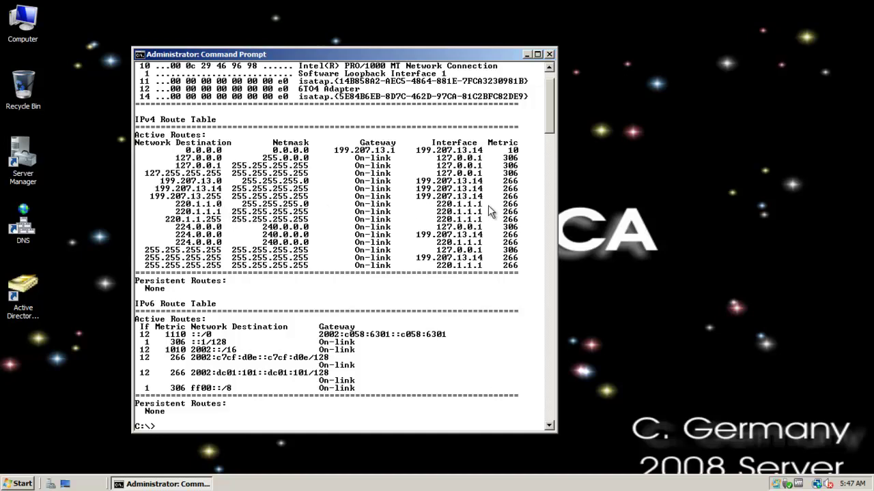
drag(549, 112, 549, 128)
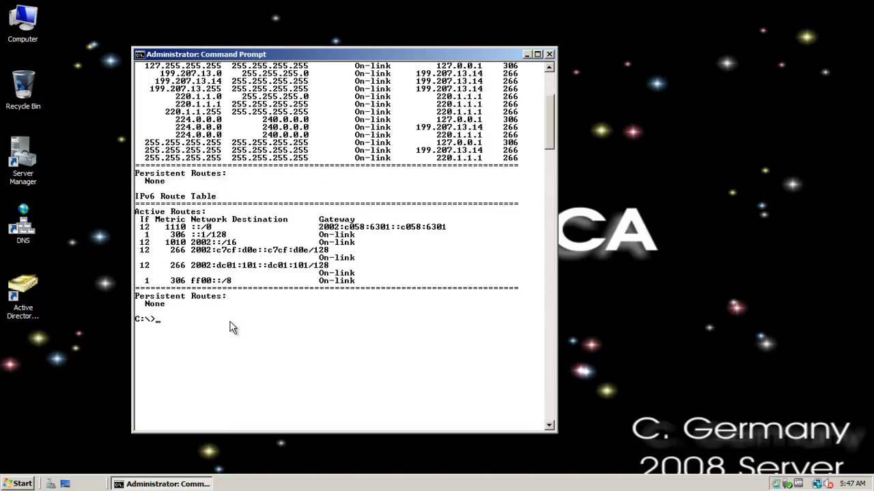
text(cls)
key(Return)
Step: Ping the host starbuck by name to test connectivity on the internal network
text(p)
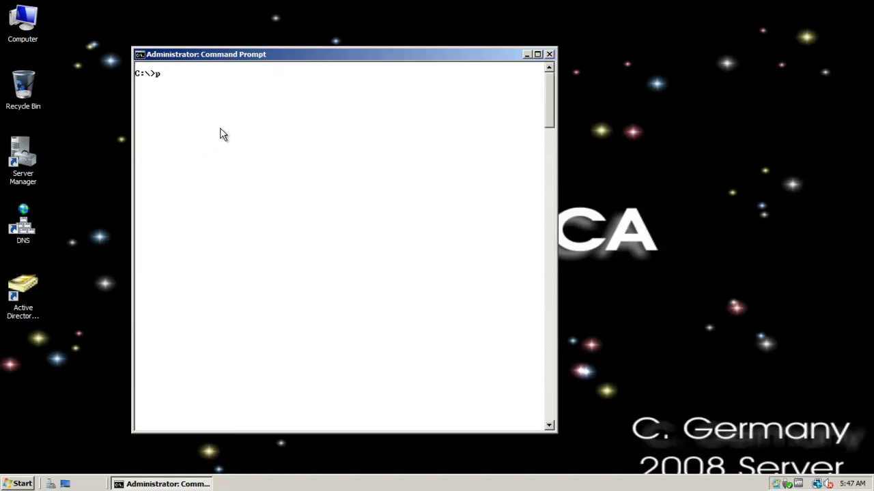
text(ing starbuck)
key(Return)
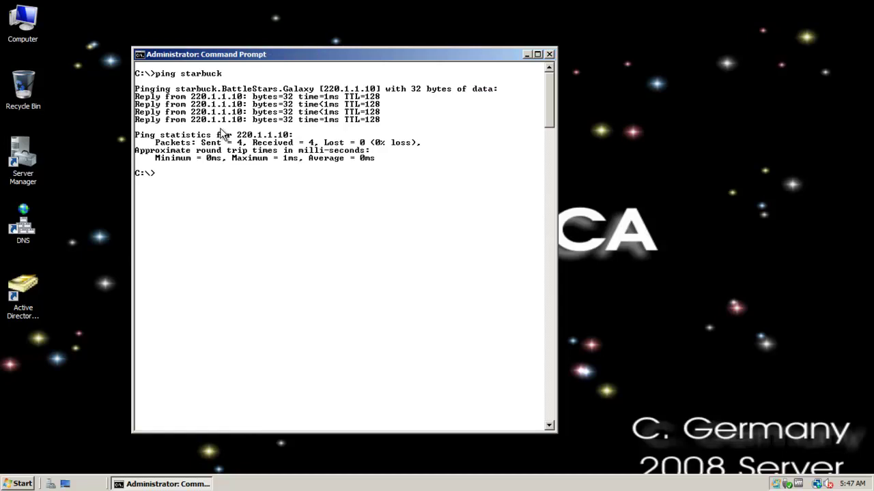
text(pign)
key(BackSpace)
key(BackSpace)
key(BackSpace)
text(ng www.google.com)
key(Return)
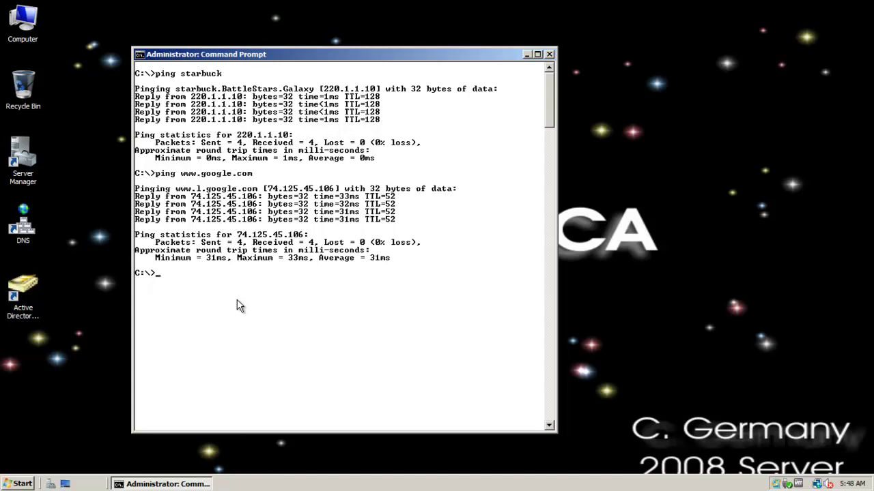
Step: Display the routing table again with route print to review both interfaces' routes, and close the Command Prompt
text(route print)
key(Return)
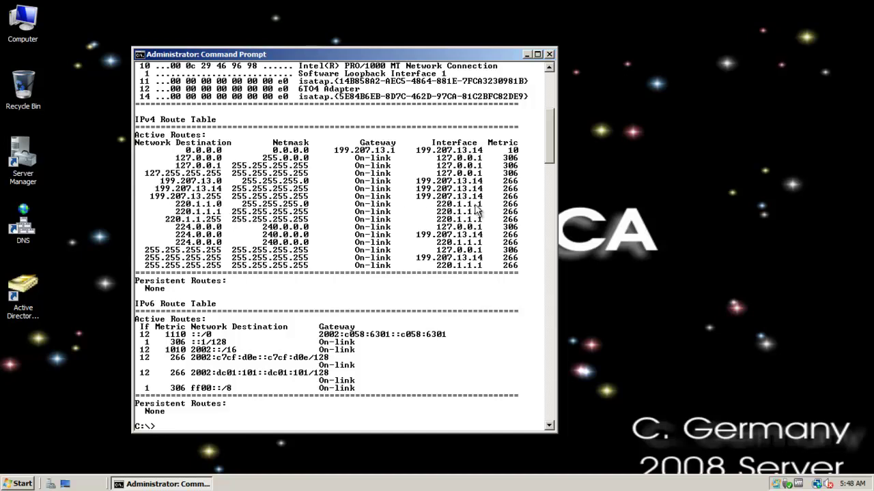
drag(357, 57, 442, 39)
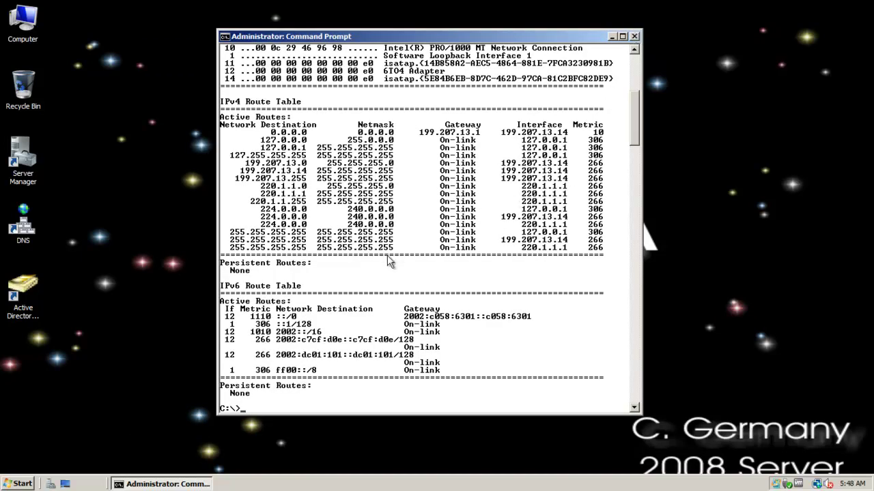
click(635, 36)
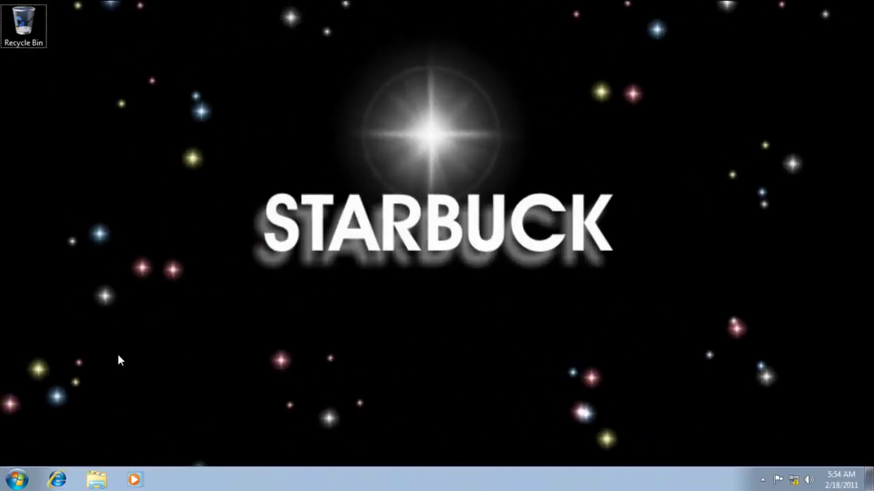
Step: Switch to the STARBUCK client, open a command prompt with cmd, and move its window toward the middle of the desktop
click(21, 478)
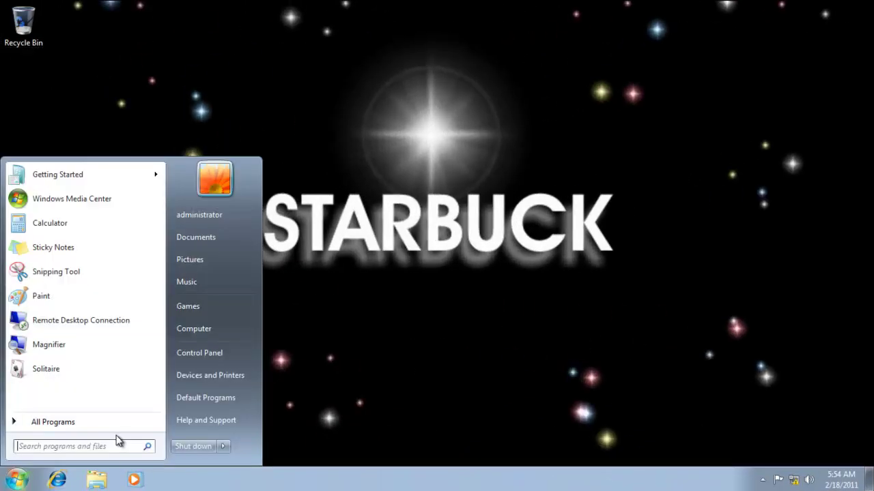
click(84, 447)
text(cmd)
key(Return)
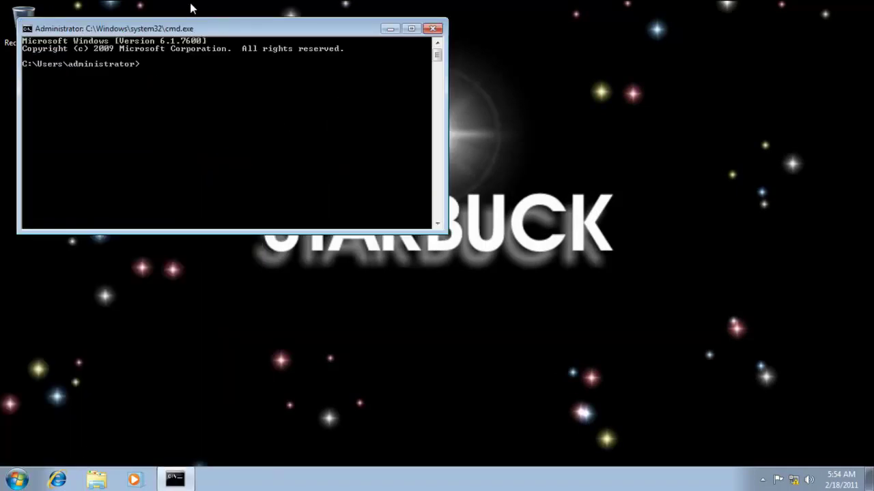
drag(190, 31, 326, 71)
Step: Set the command prompt window's colors to black screen text on a white screen background
right_click(346, 70)
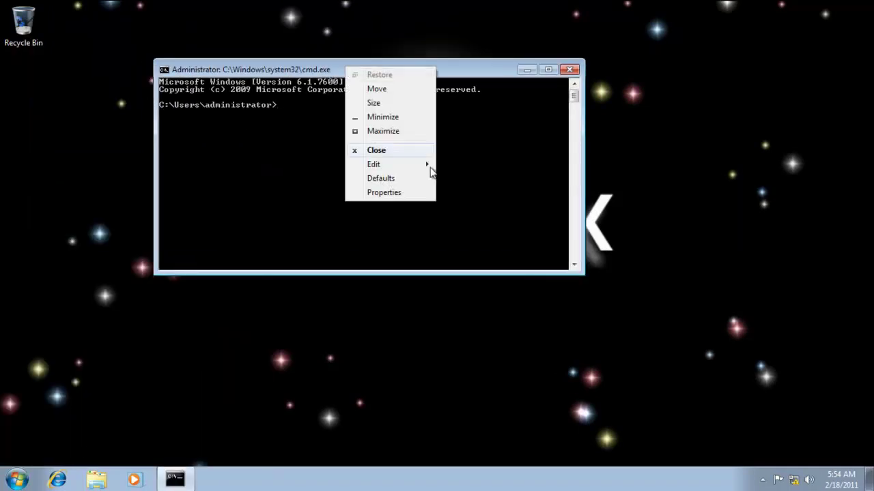
click(403, 193)
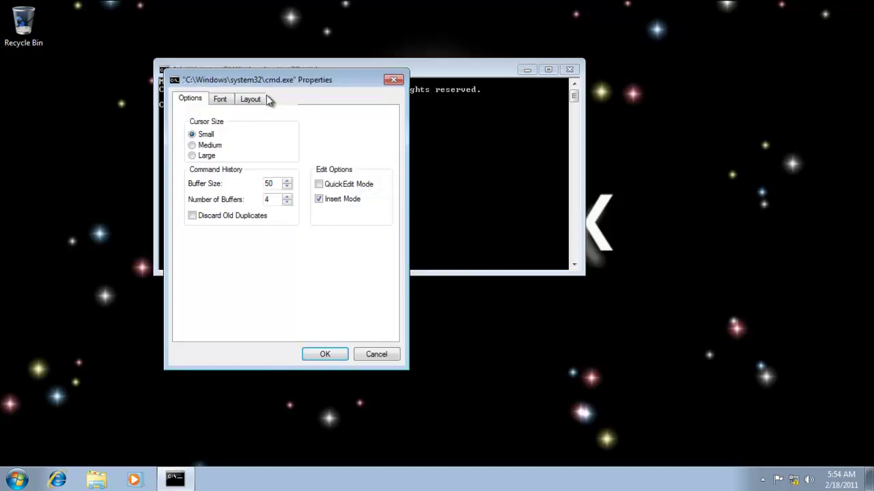
click(281, 101)
click(379, 202)
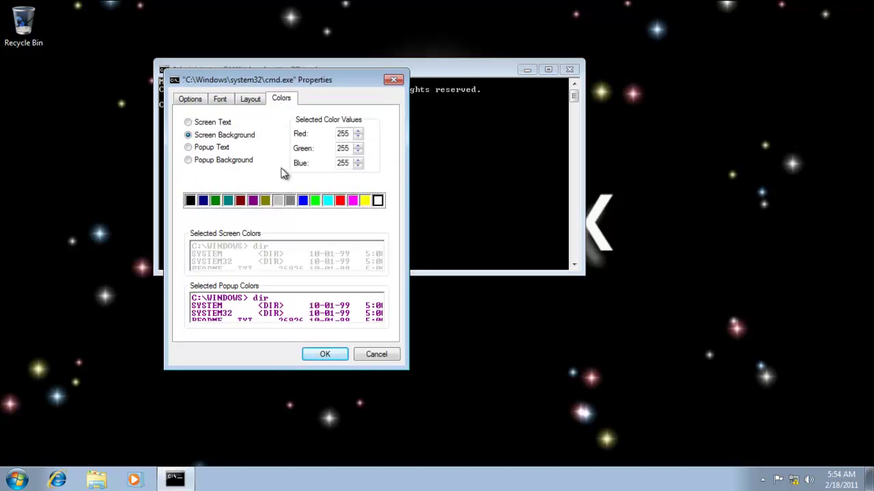
click(195, 124)
click(190, 200)
click(320, 355)
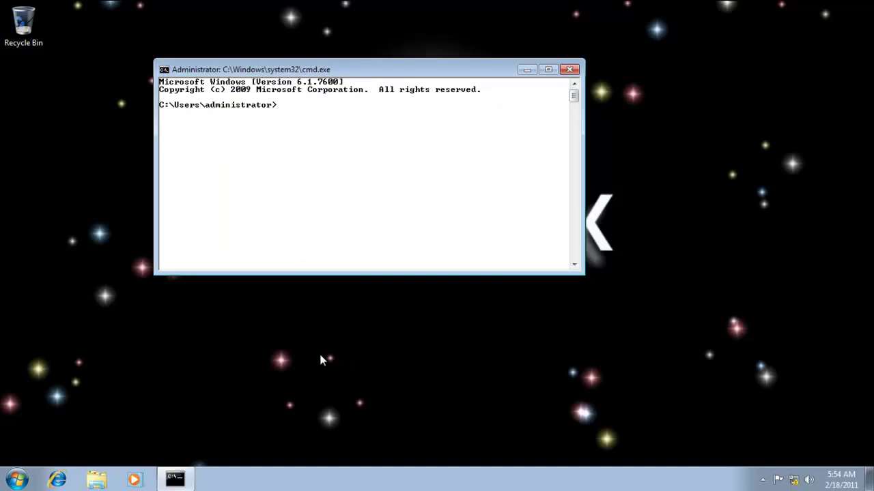
Step: Change to the root directory C:\ in the command prompt and clear the screen
text(cd ..)
key(Return)
text(cd ..)
key(Return)
text(c.s)
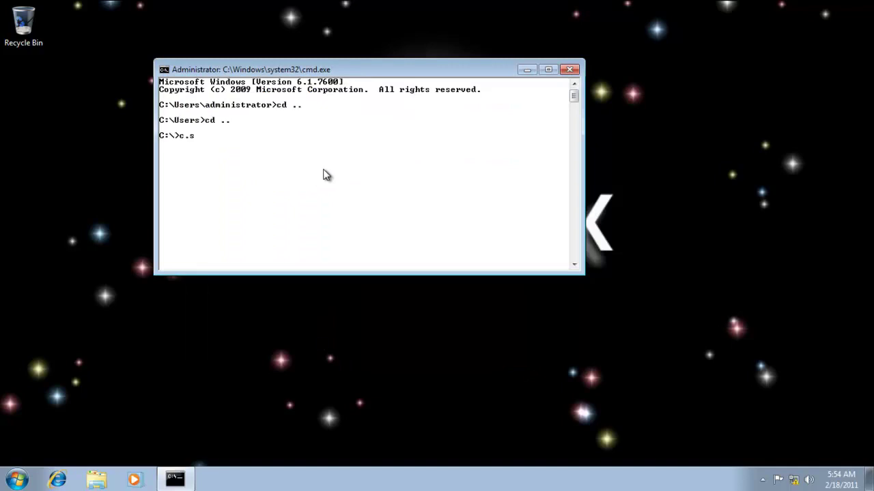
text(ls)
key(Return)
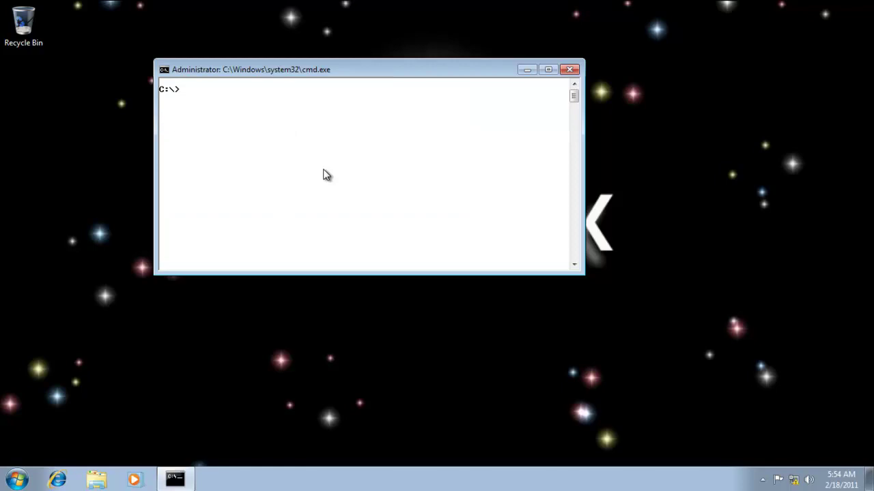
Step: Display the client's full IP configuration with ipconfig /all | MORE and page through to the end
text(ipcofnig)
key(BackSpace)
key(BackSpace)
key(BackSpace)
key(BackSpace)
key(BackSpace)
text(onfig /all | MORE)
key(Return)
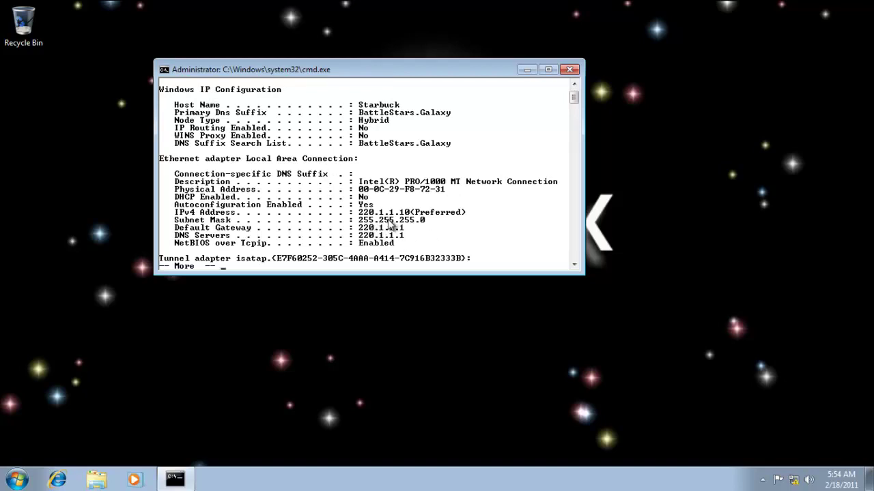
key(space)
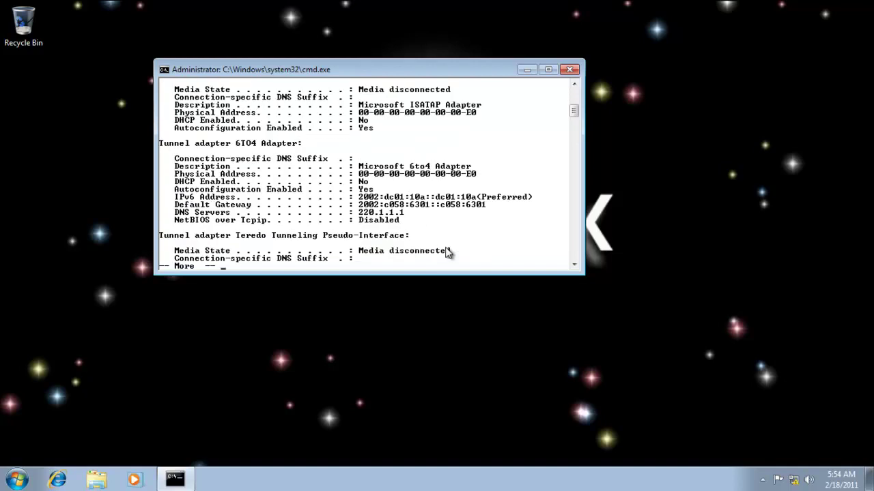
key(space)
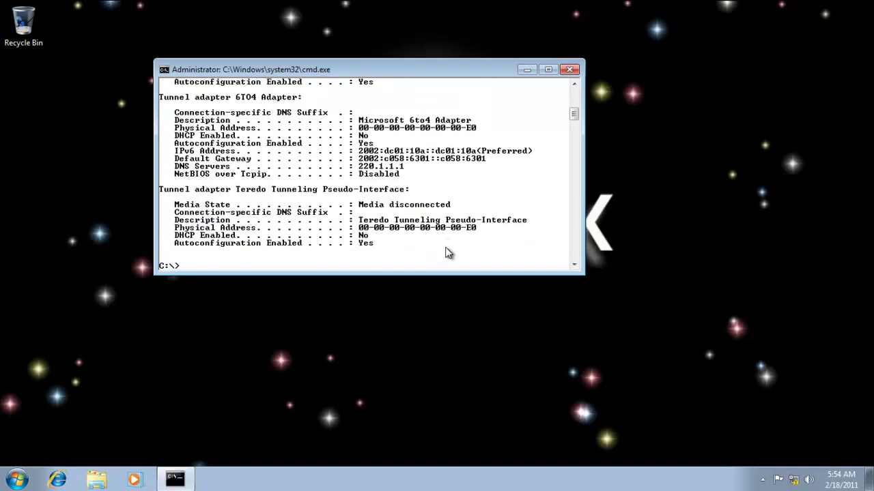
text(ping galactica)
key(Return)
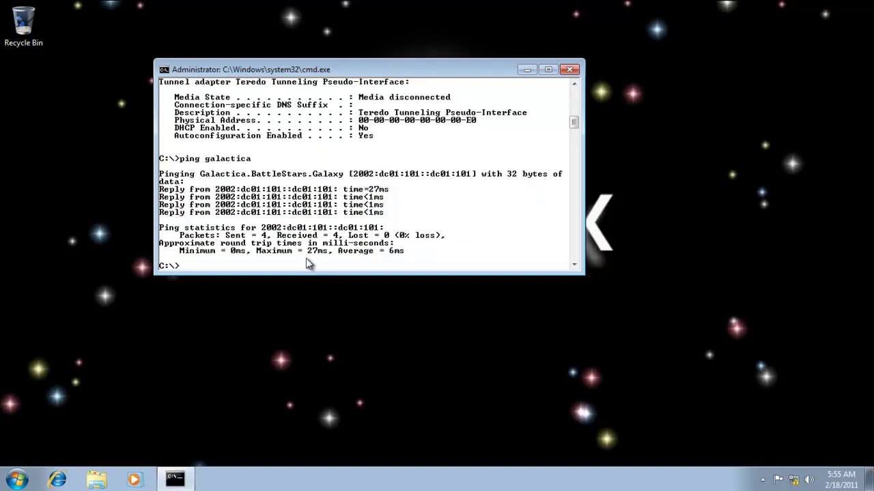
text(ping www.google.com)
key(Return)
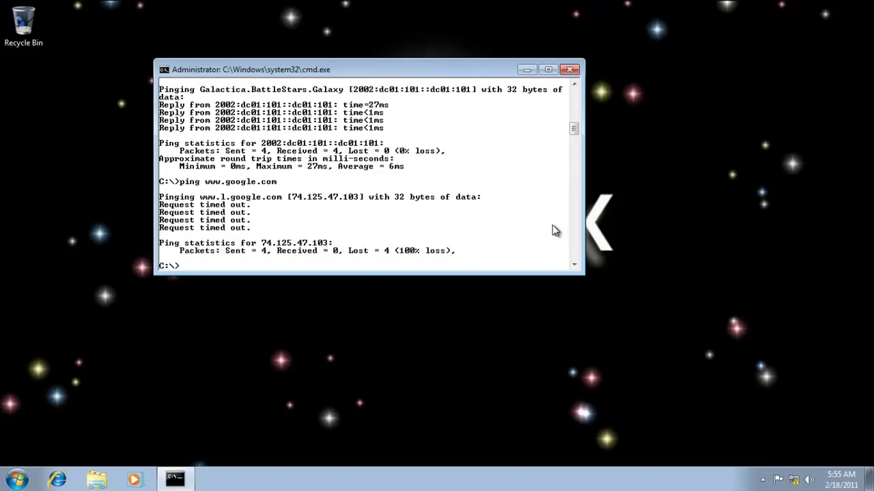
Step: Display the client's routing table with route print, examine the IPv4 and IPv6 routes, and exit the command prompt
text(route print)
key(Return)
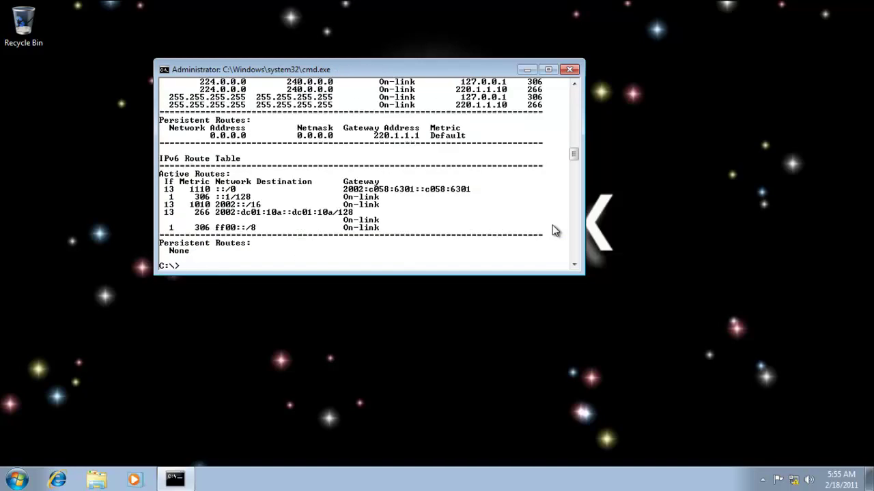
drag(575, 156, 575, 152)
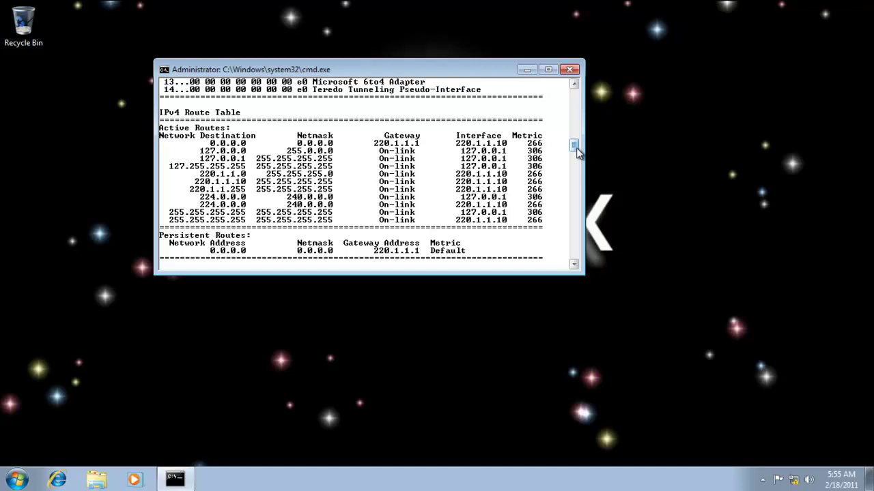
drag(575, 152, 575, 159)
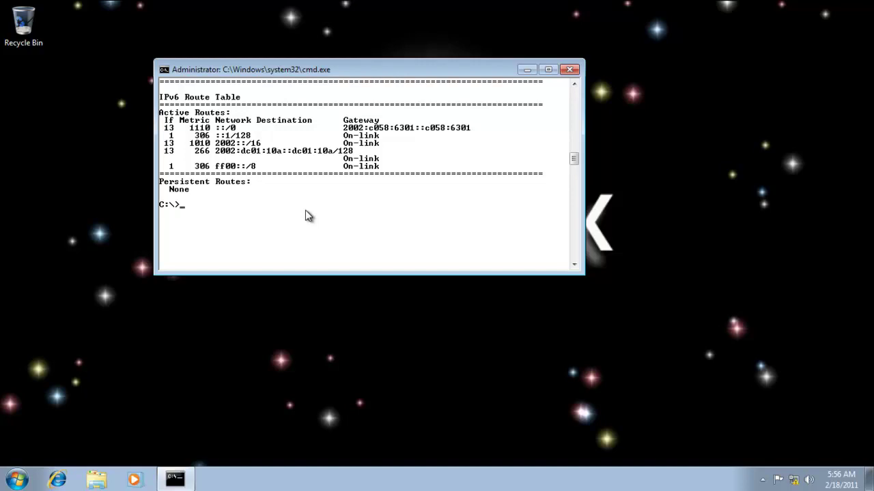
text(exit)
key(Return)
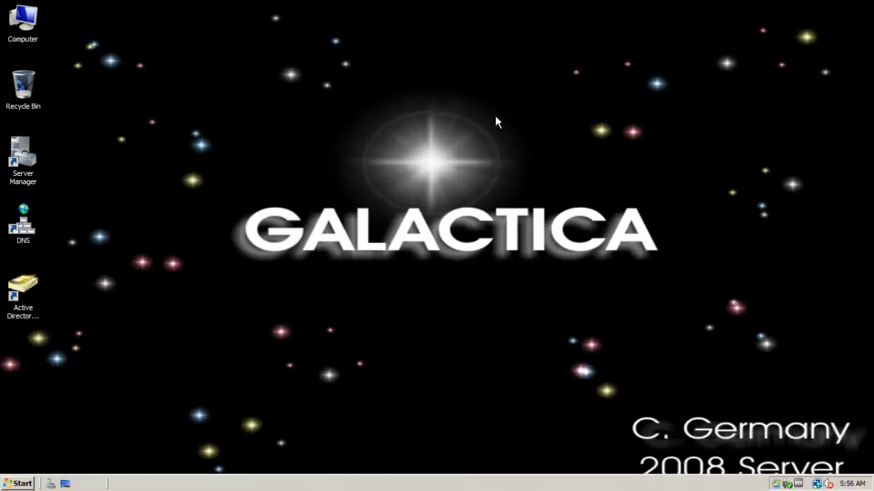
Step: Switch to the GALACTICA server, start adding a role in Server Manager, and select Network Policy and Access Services
double_click(22, 160)
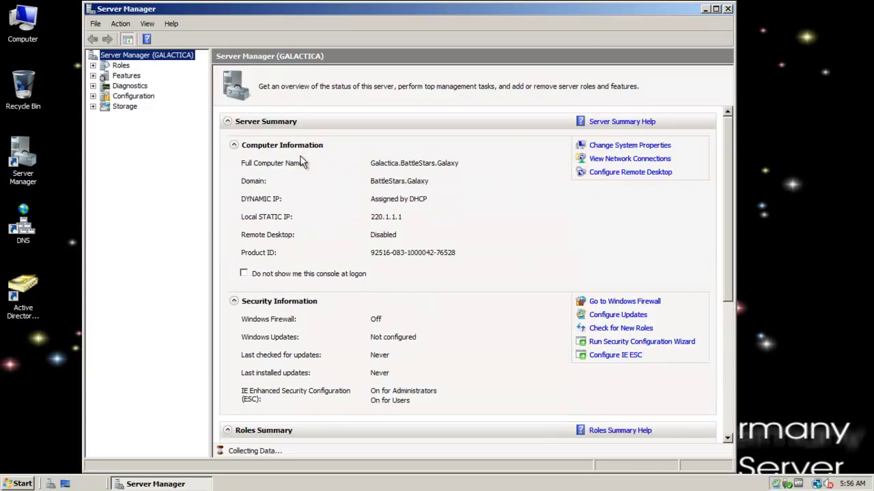
click(122, 67)
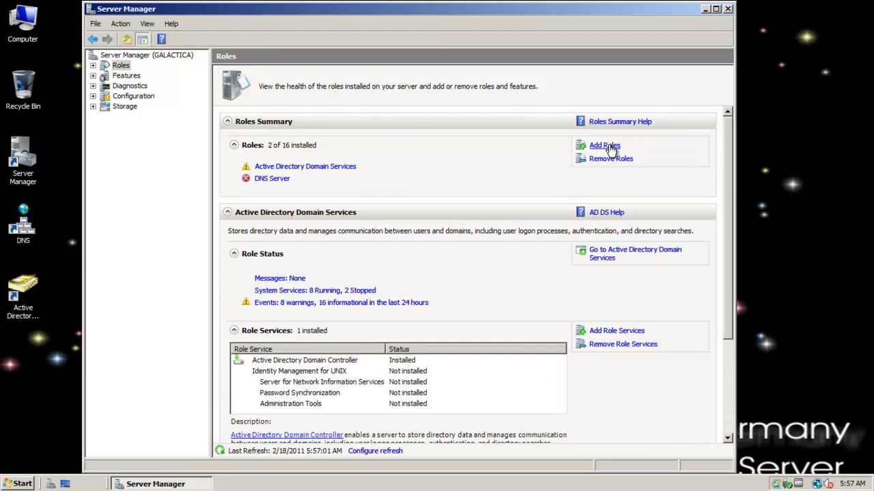
click(609, 146)
click(203, 135)
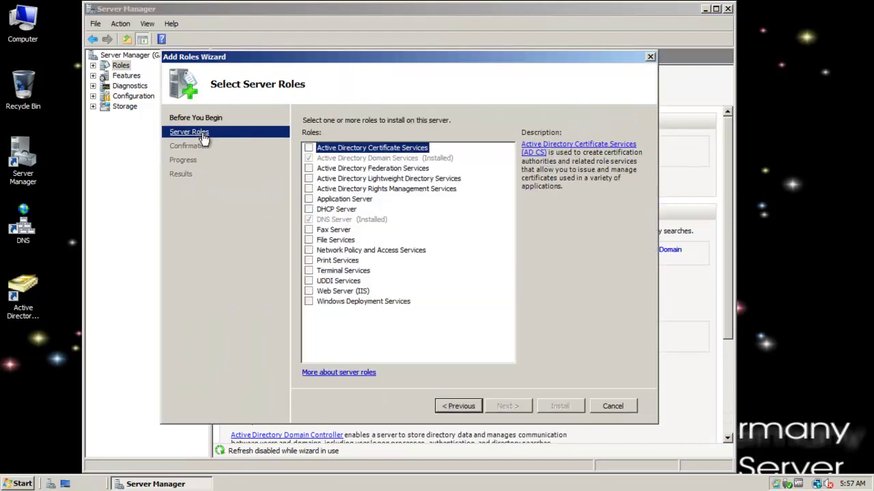
click(309, 249)
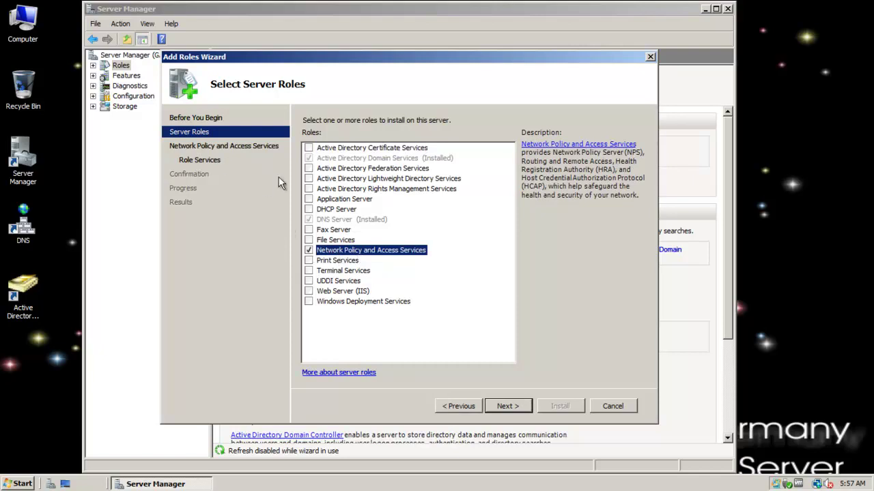
Step: Select the Network Policy Server and Routing and Remote Access Services role services, including Remote Access Service and Routing
click(216, 147)
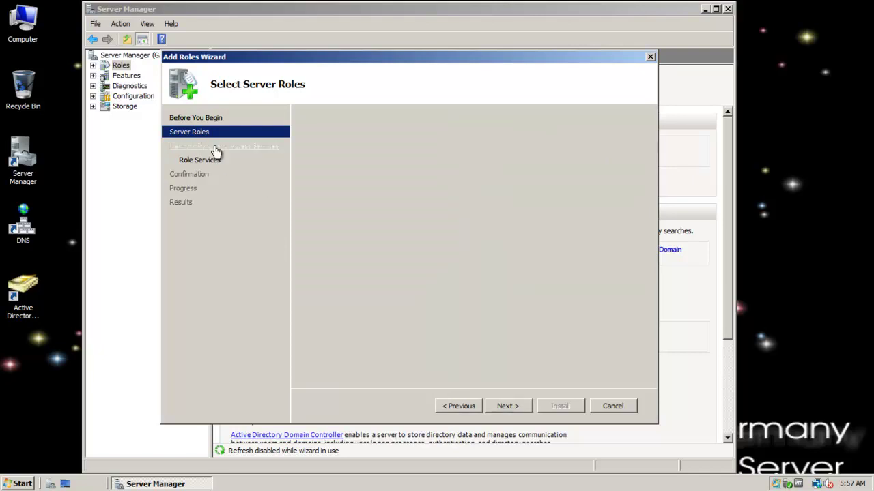
click(201, 160)
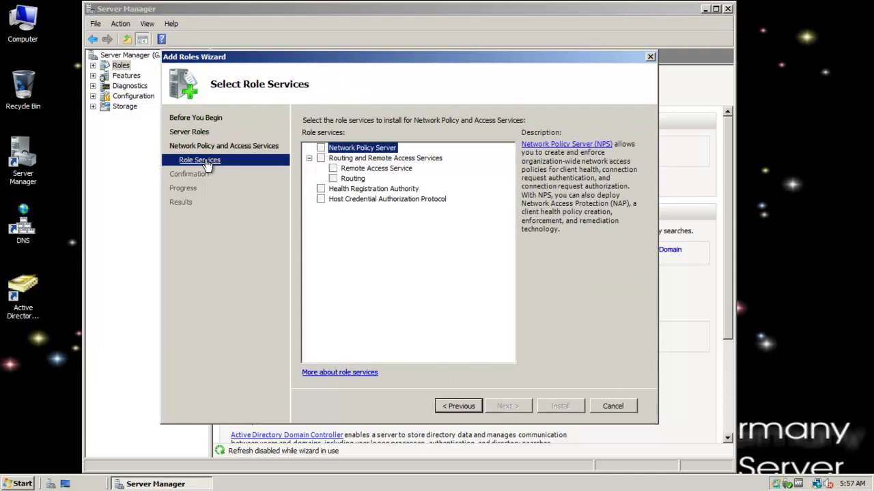
click(321, 148)
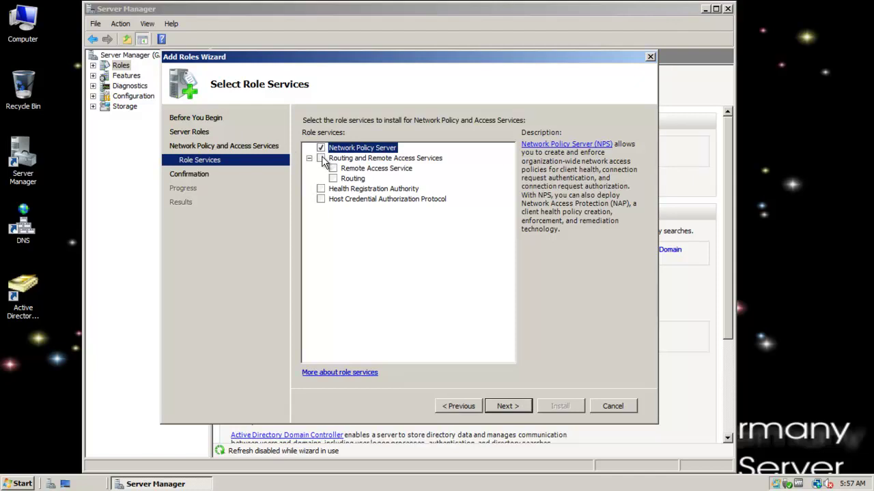
click(321, 157)
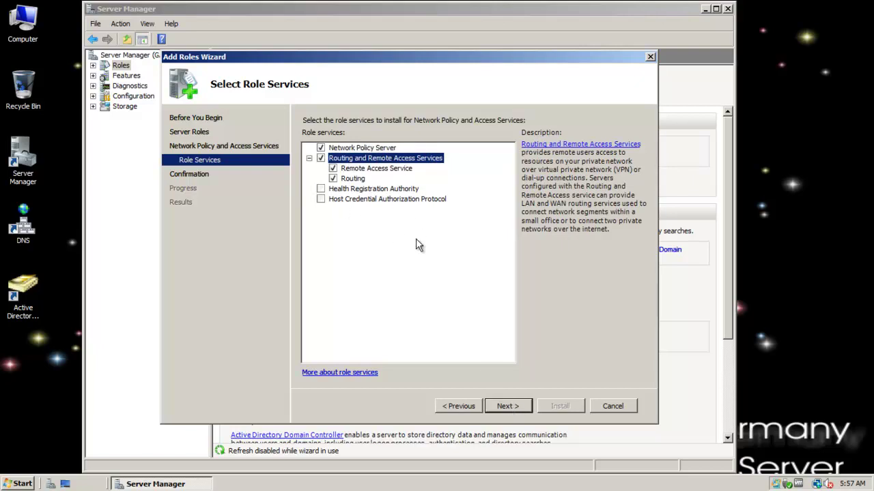
Step: Install the selected Network Policy and Access Services role services, and close the wizard and Server Manager
click(506, 406)
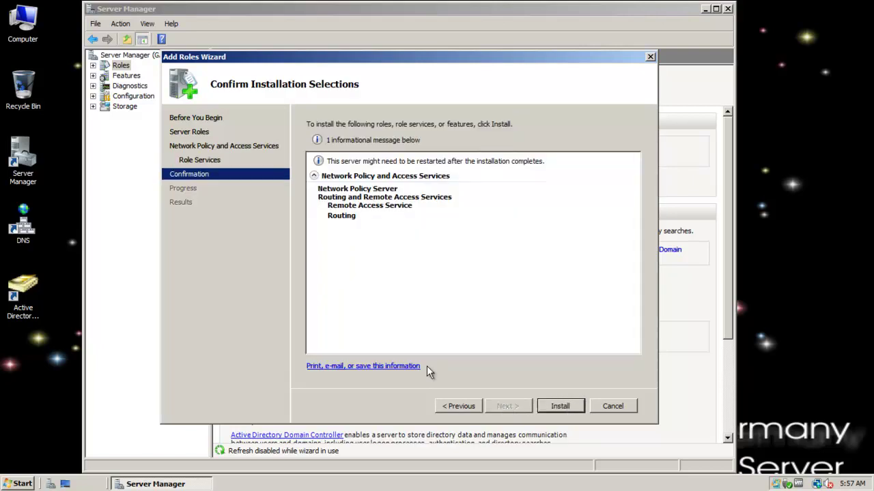
click(561, 405)
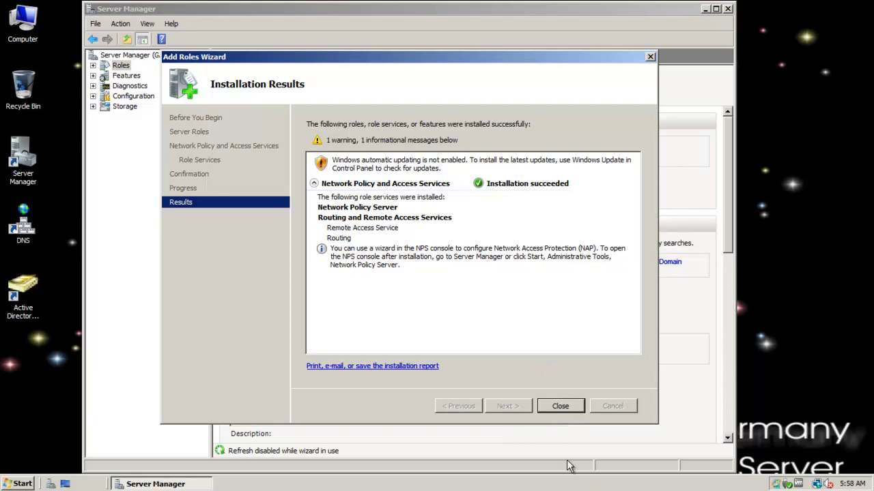
click(560, 406)
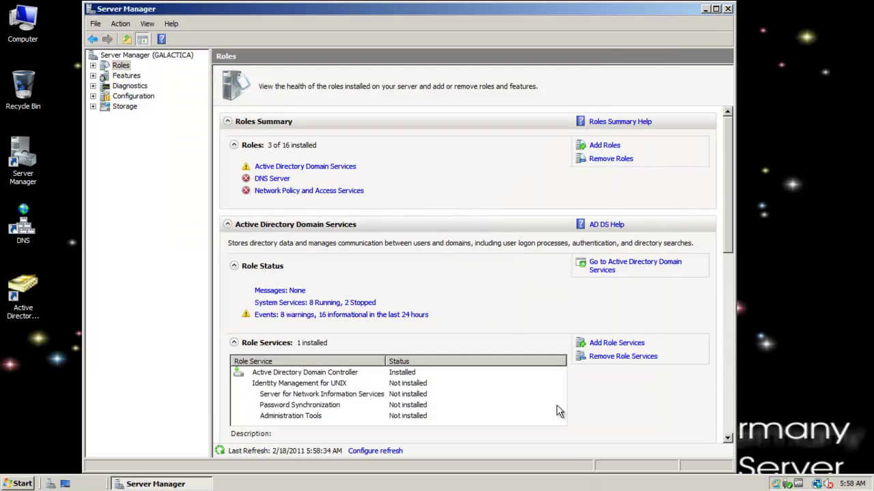
click(727, 9)
Step: Copy the Routing and Remote Access shortcut from the Administrative Tools and paste it onto the desktop
click(17, 483)
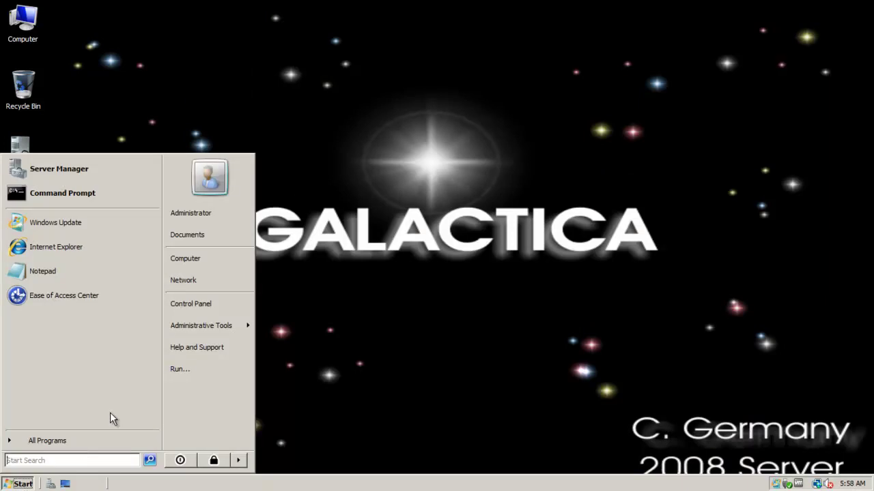
click(101, 440)
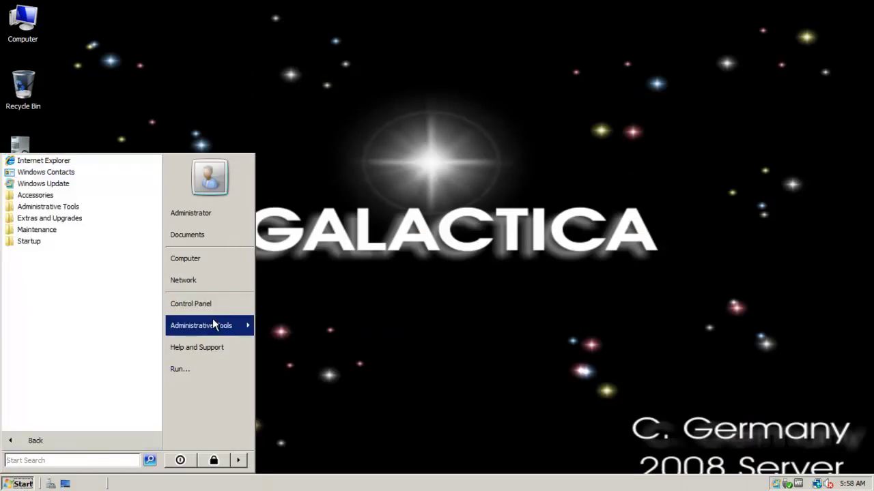
mouse_move(219, 324)
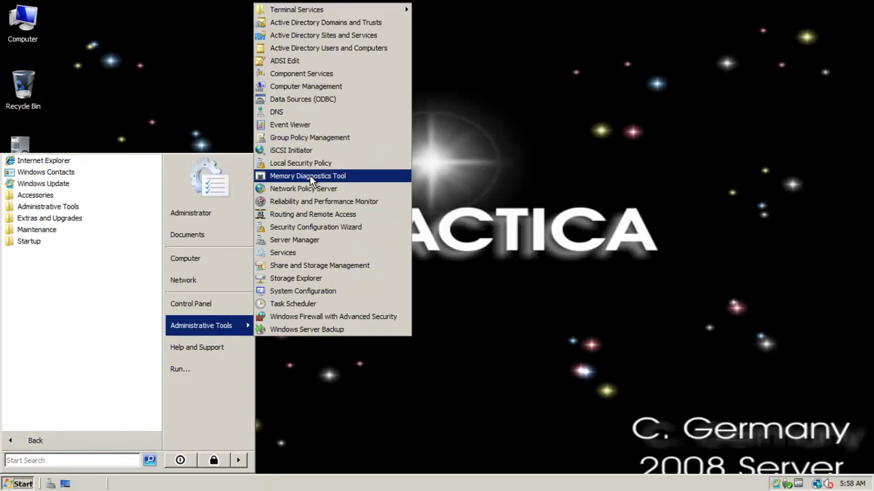
right_click(318, 215)
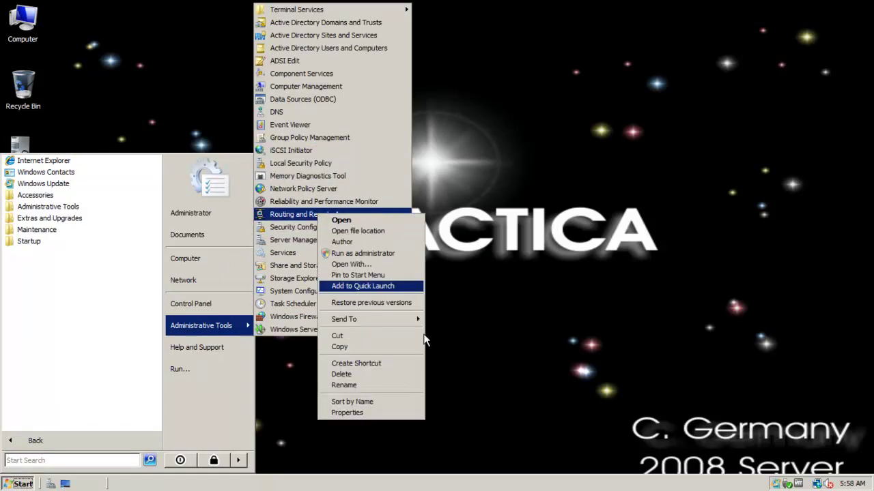
click(369, 348)
click(385, 365)
right_click(17, 344)
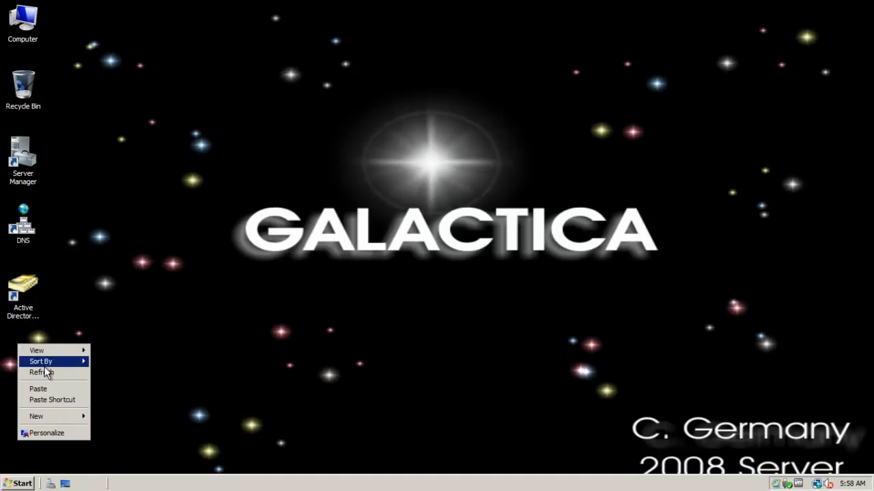
click(38, 388)
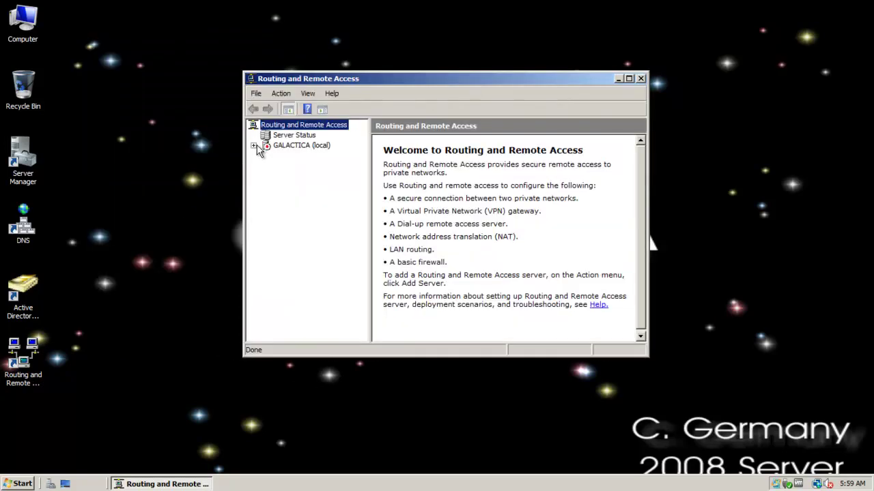
Step: Configure and enable Routing and Remote Access on GALACTICA (local) using a custom configuration with only the NAT service
click(275, 146)
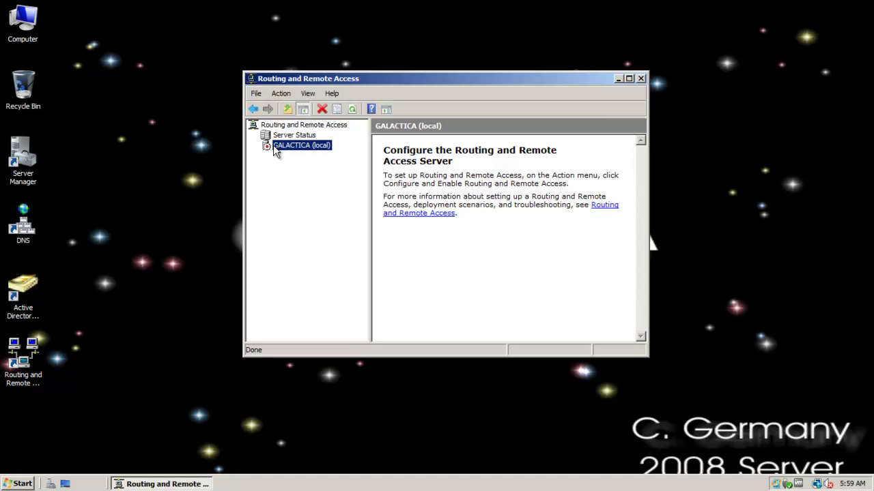
right_click(275, 149)
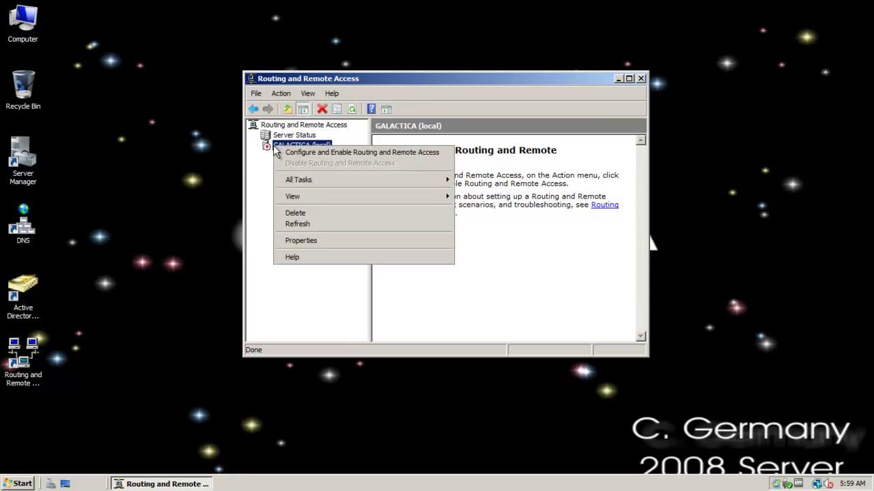
click(286, 152)
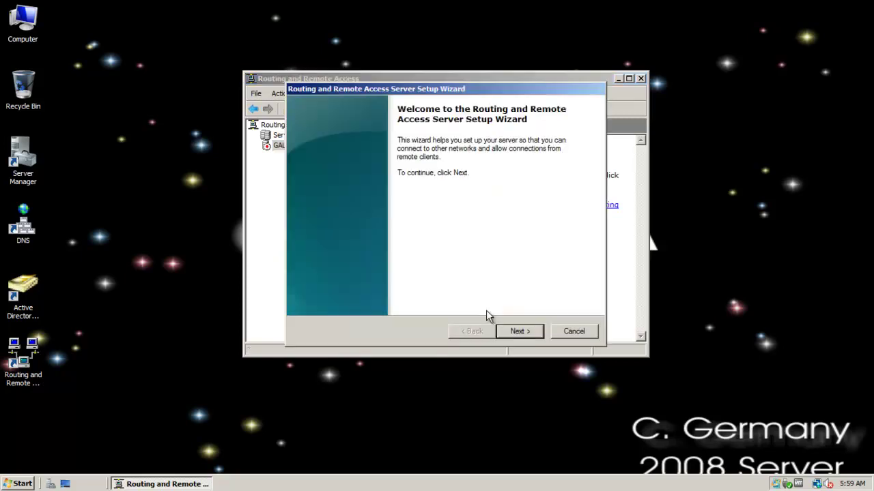
click(513, 332)
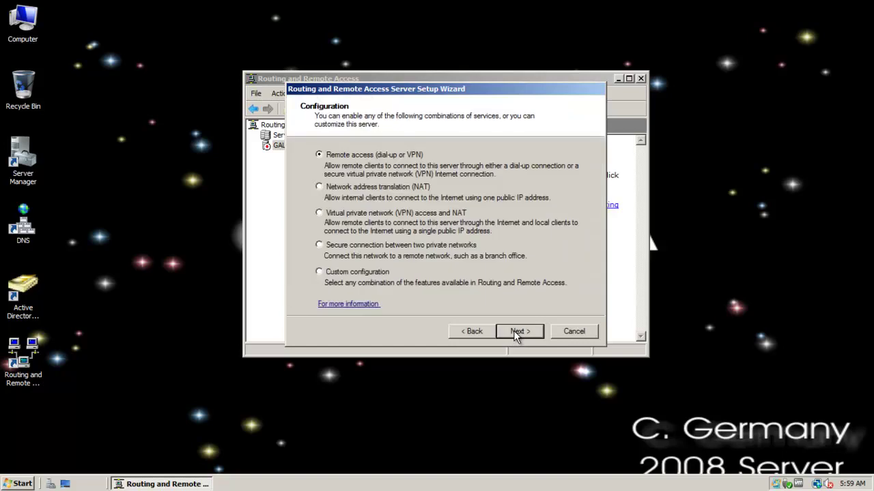
click(377, 275)
click(540, 332)
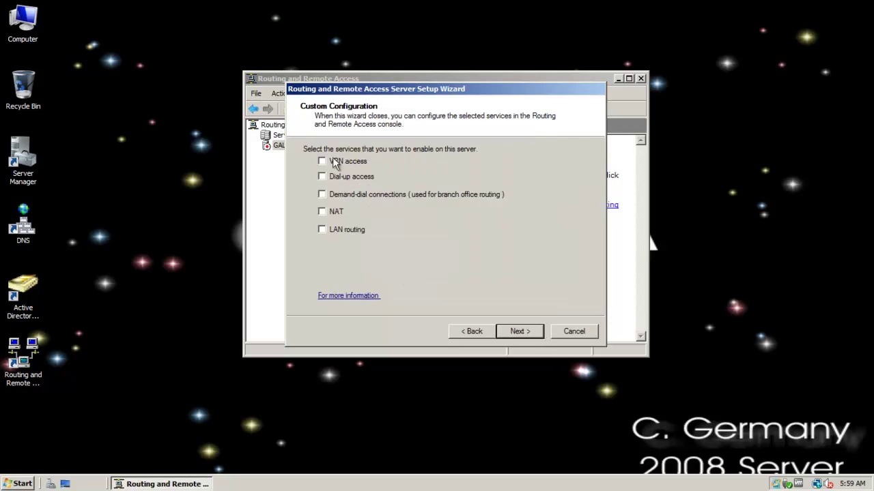
click(323, 212)
click(530, 333)
click(520, 331)
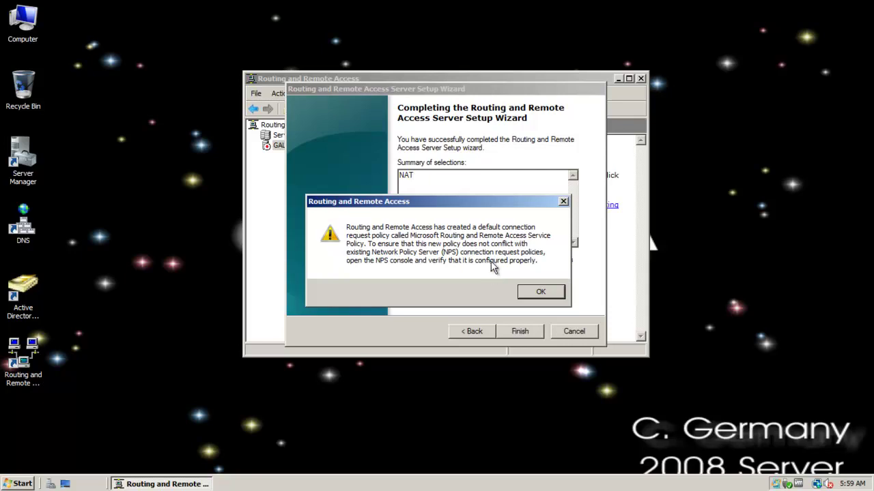
Step: Acknowledge the default connection request policy notice and start the Routing and Remote Access service
drag(455, 202, 597, 44)
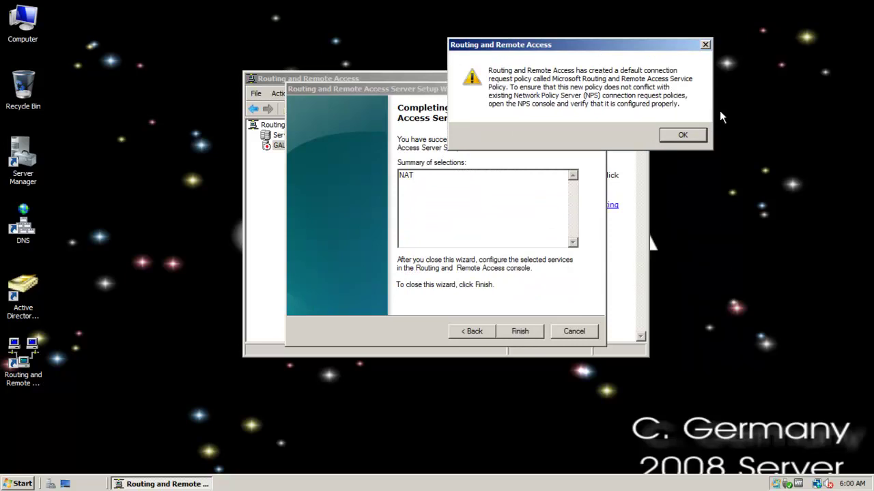
click(690, 137)
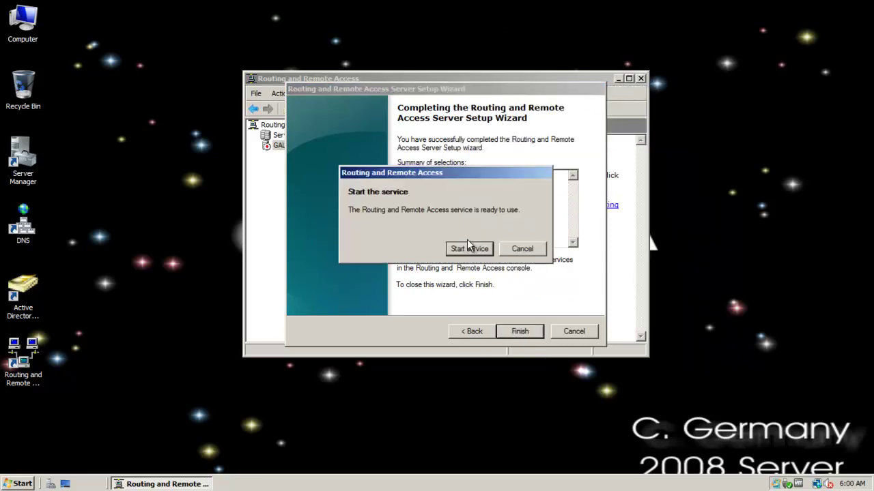
click(468, 249)
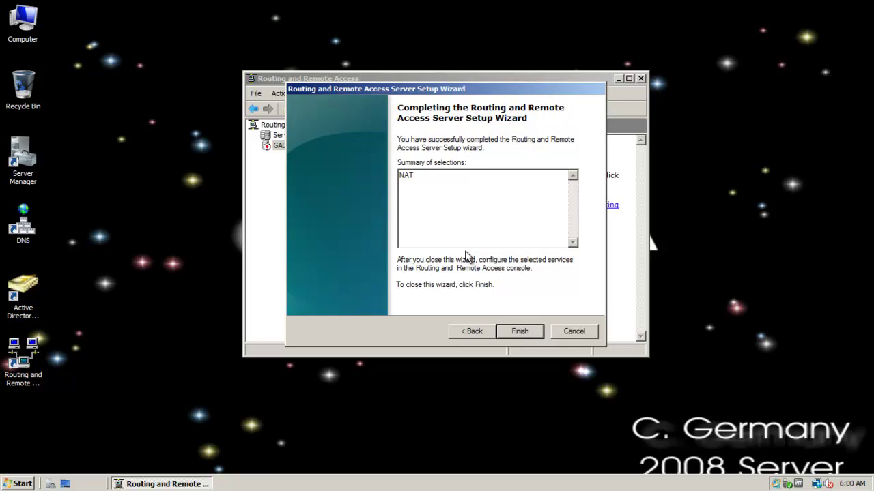
key(Return)
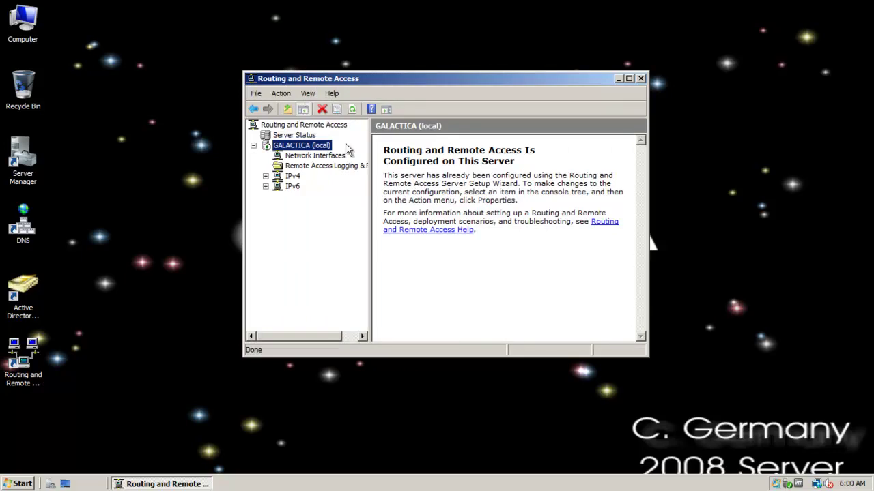
Step: Expand the IPv4 and IPv6 nodes under GALACTICA and enlarge the Routing and Remote Access window on the desktop
click(290, 177)
click(265, 177)
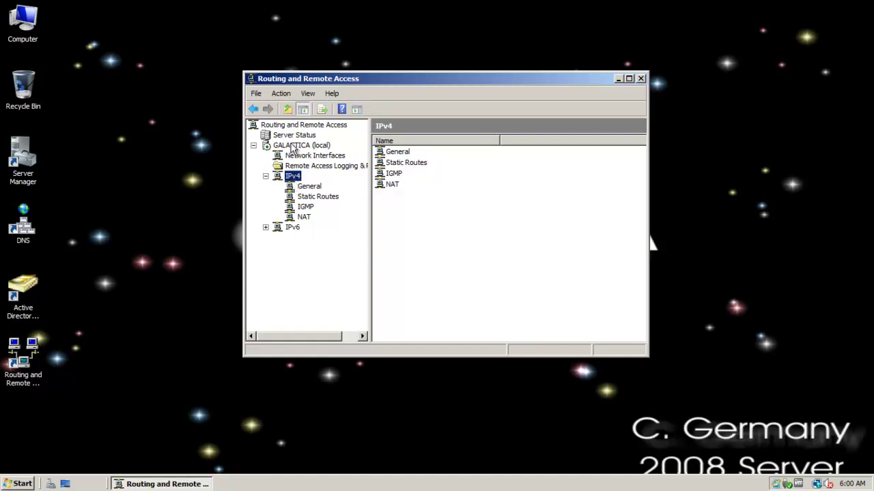
double_click(294, 229)
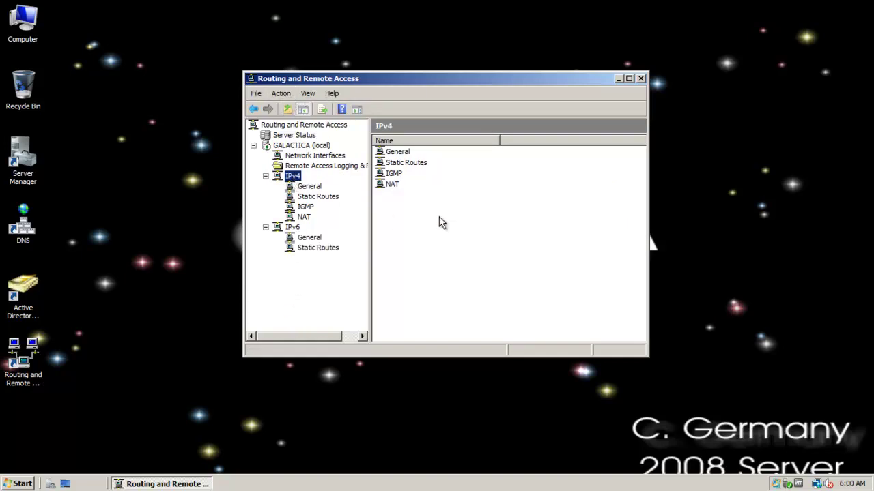
click(629, 77)
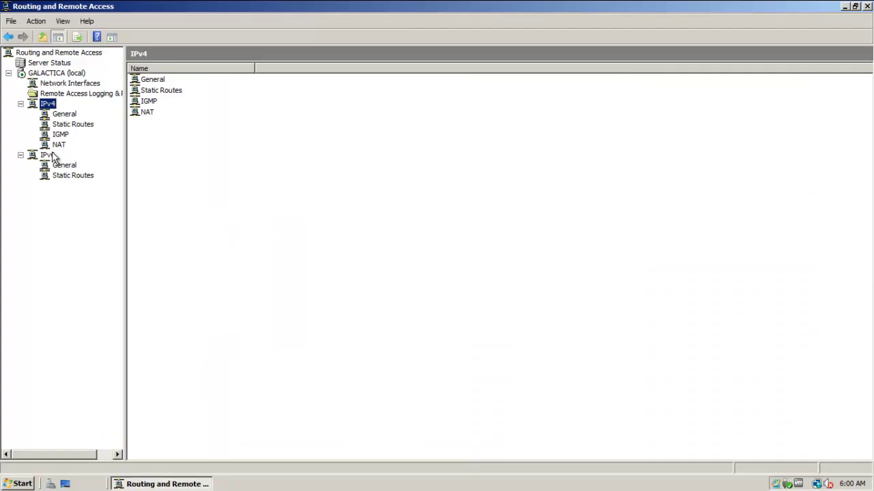
click(855, 6)
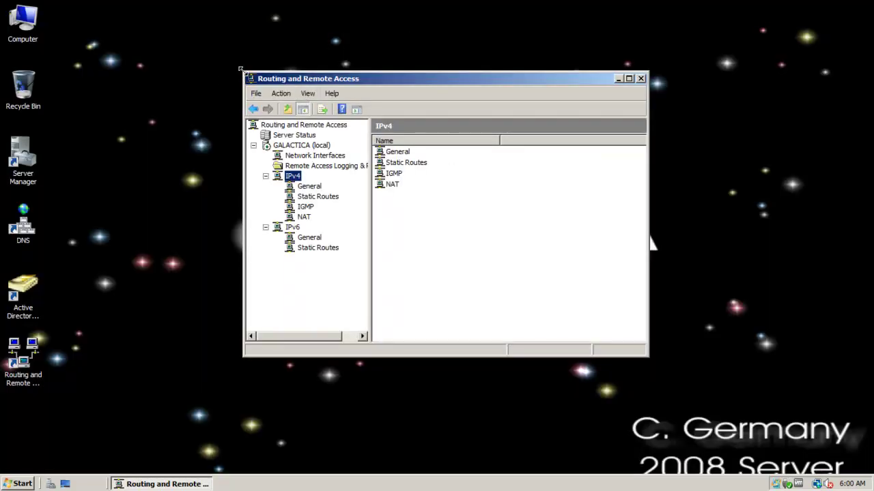
drag(244, 73, 88, 23)
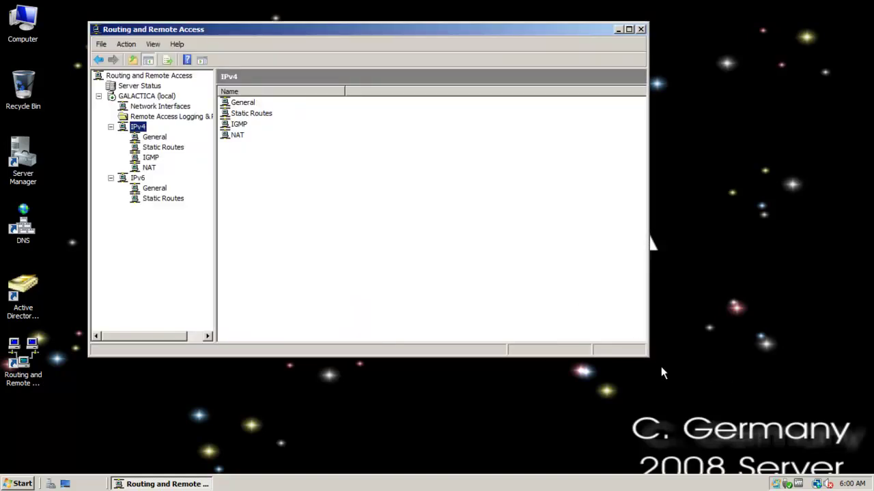
drag(648, 358, 659, 400)
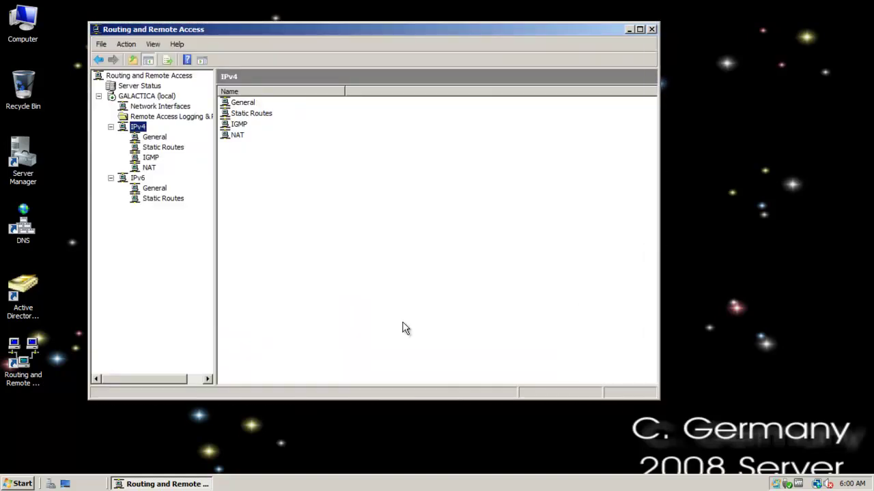
Step: Examine the Local STATIC IP and DYNAMIC IP entries in the IPv4 General interface list
click(151, 139)
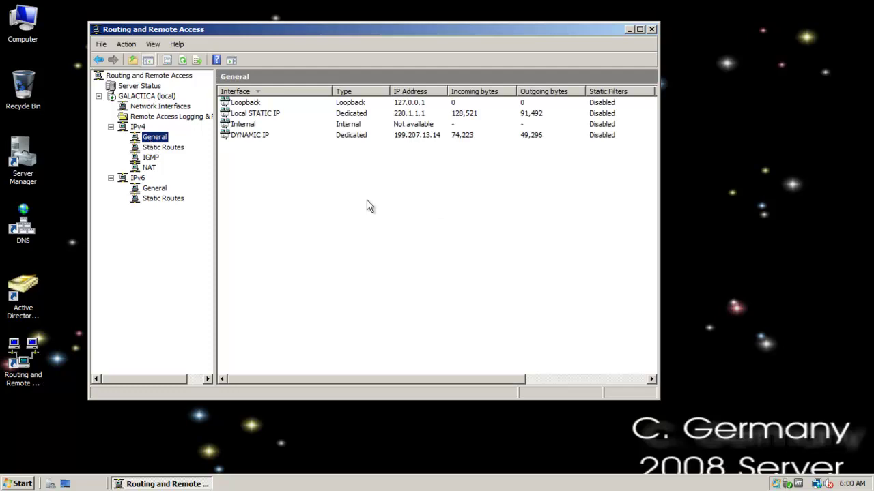
click(330, 116)
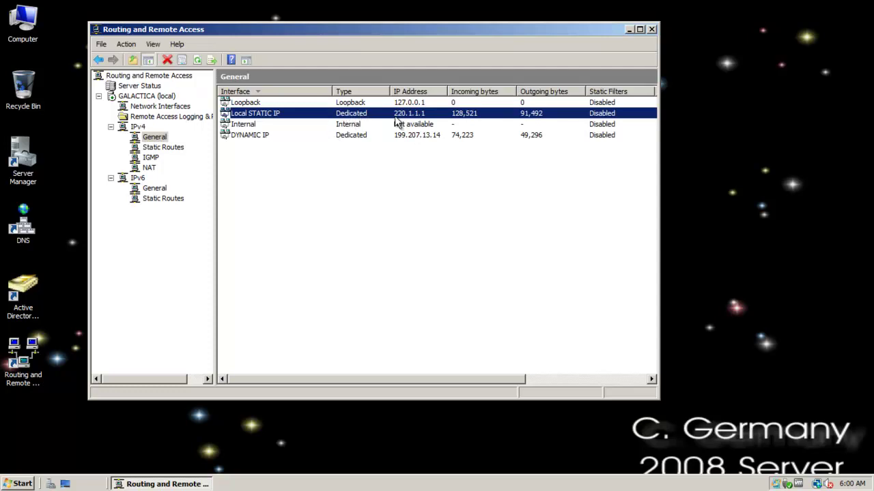
click(278, 138)
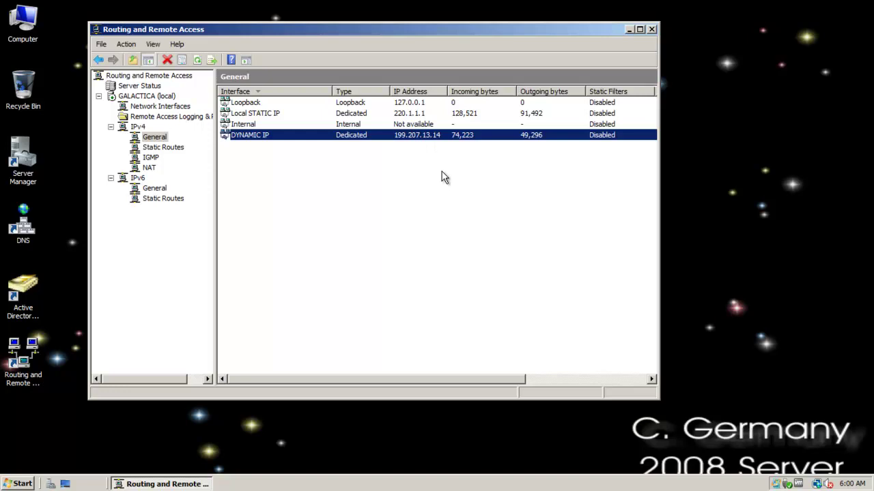
Step: Show the IP routing table from the IPv4 Static Routes, examine the 220.1.1.x and 199.207.13.x routes, and close it
click(160, 147)
right_click(158, 144)
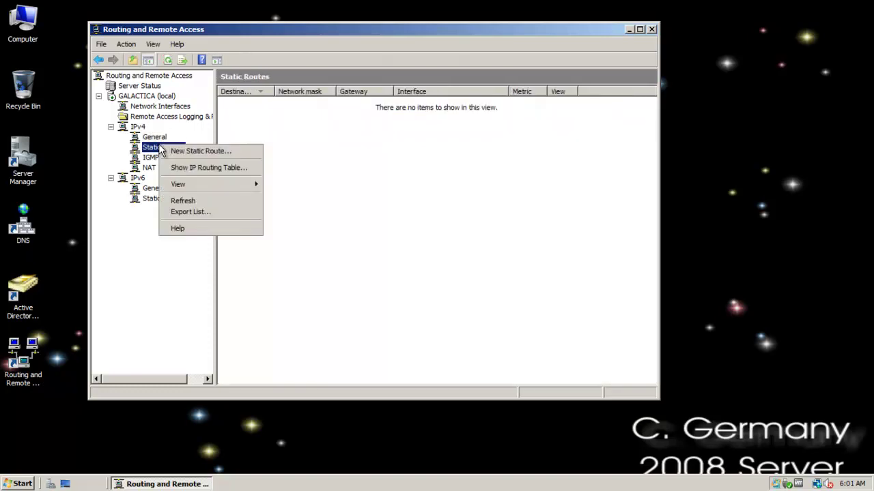
click(175, 168)
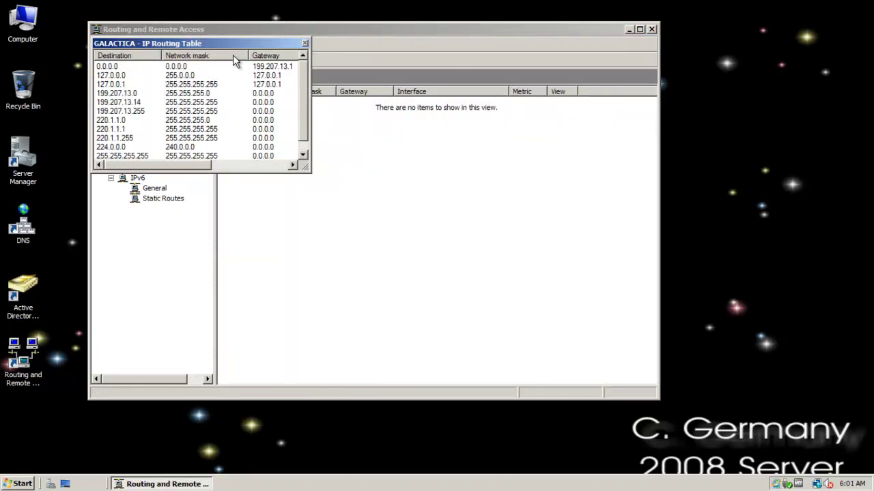
drag(239, 46, 373, 95)
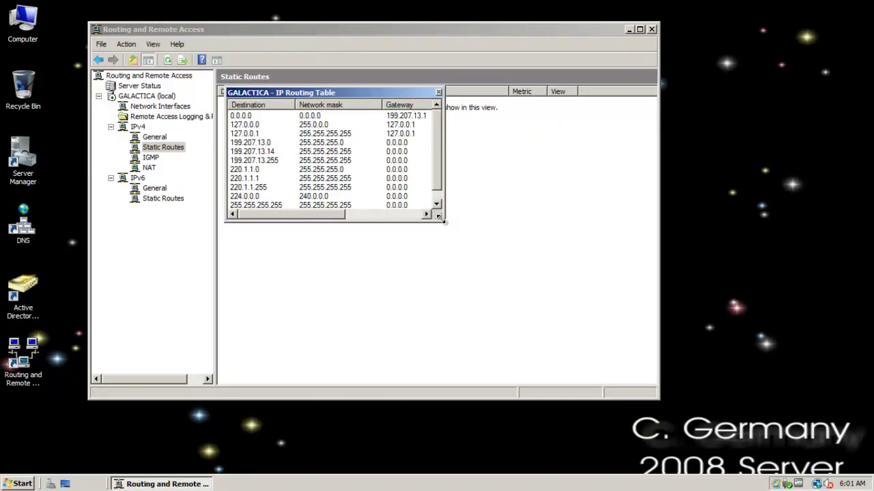
drag(443, 219, 697, 393)
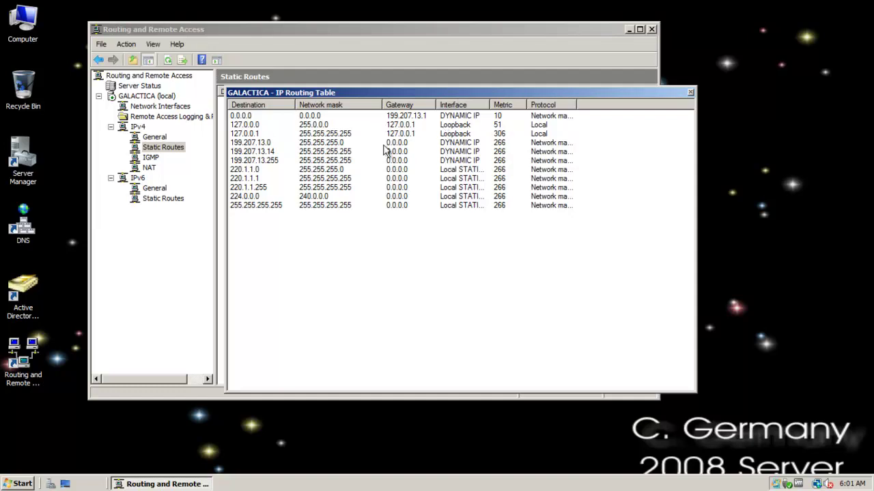
click(246, 172)
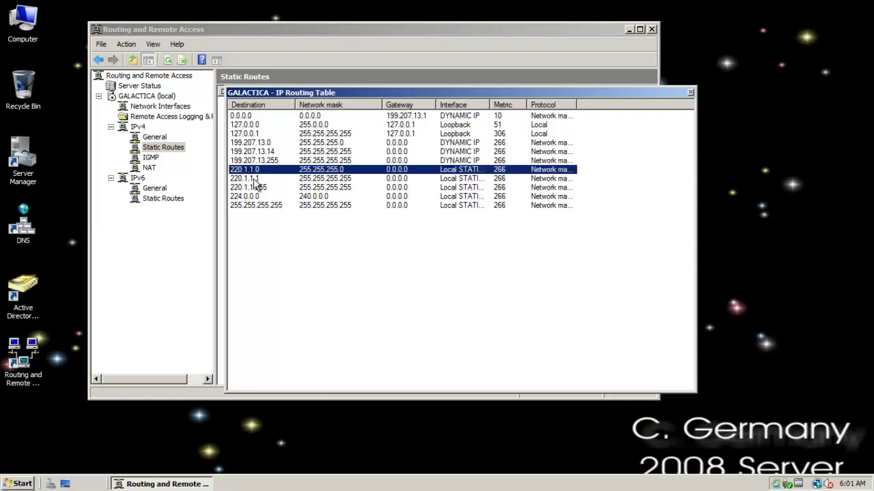
click(252, 180)
click(266, 189)
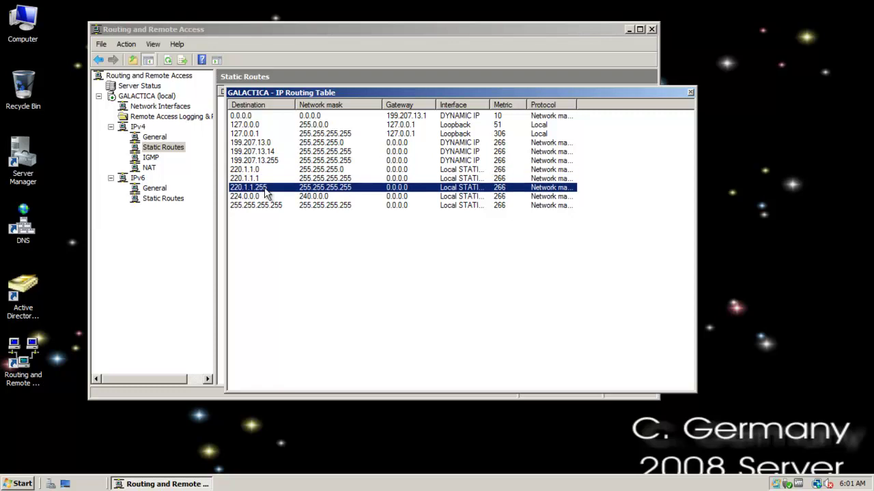
click(270, 143)
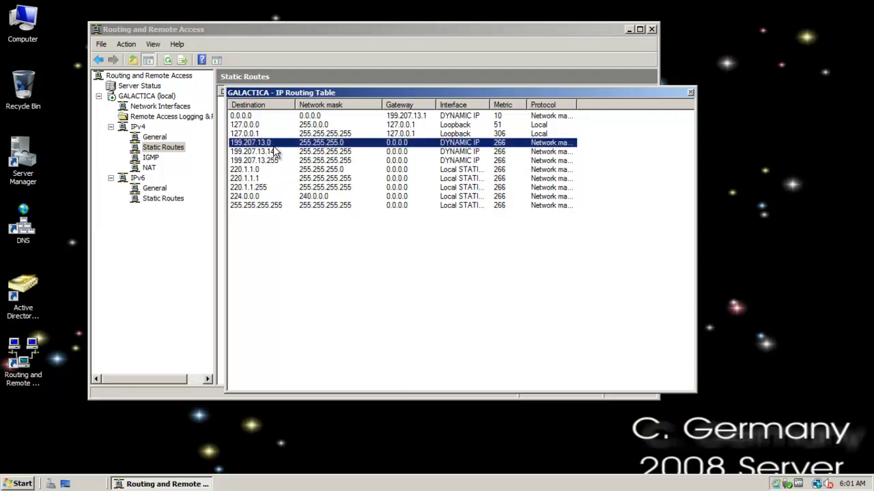
click(690, 93)
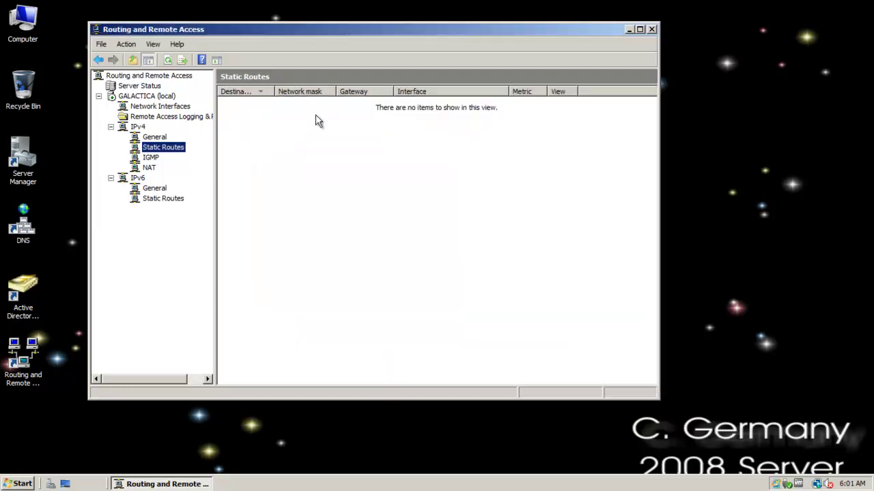
Step: Add DYNAMIC IP as a new interface for NAT under IPv4
click(151, 158)
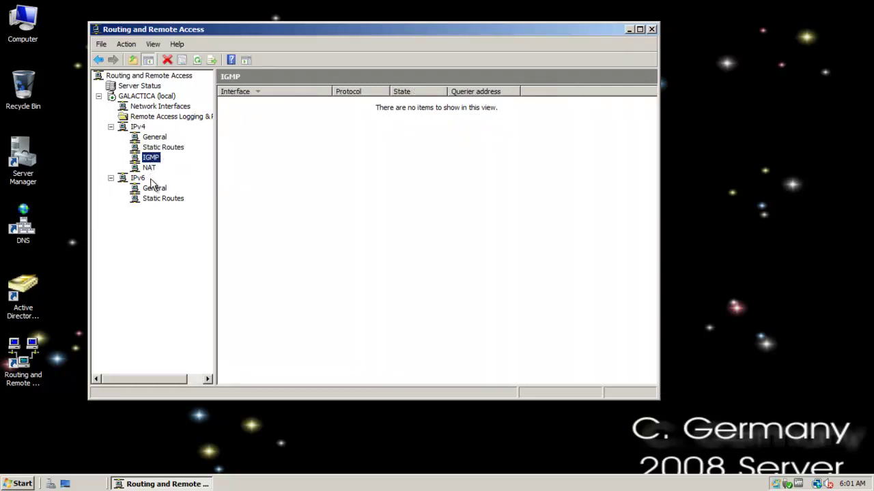
click(150, 169)
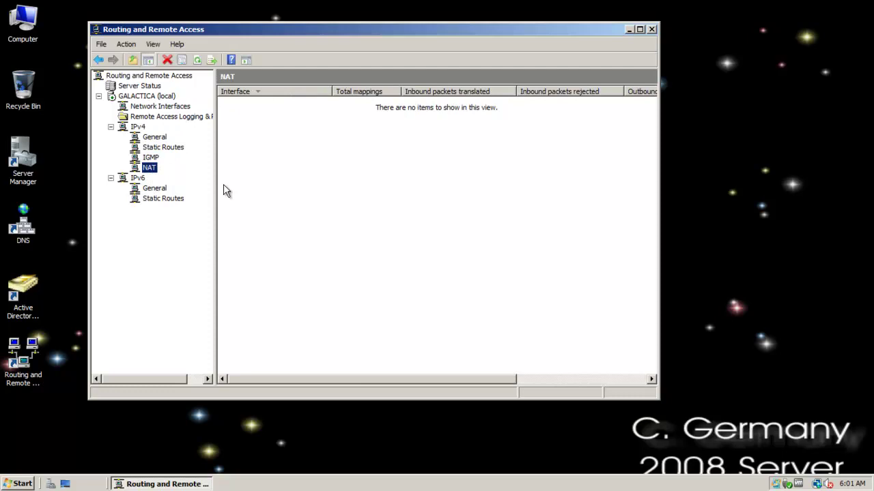
right_click(150, 169)
click(170, 172)
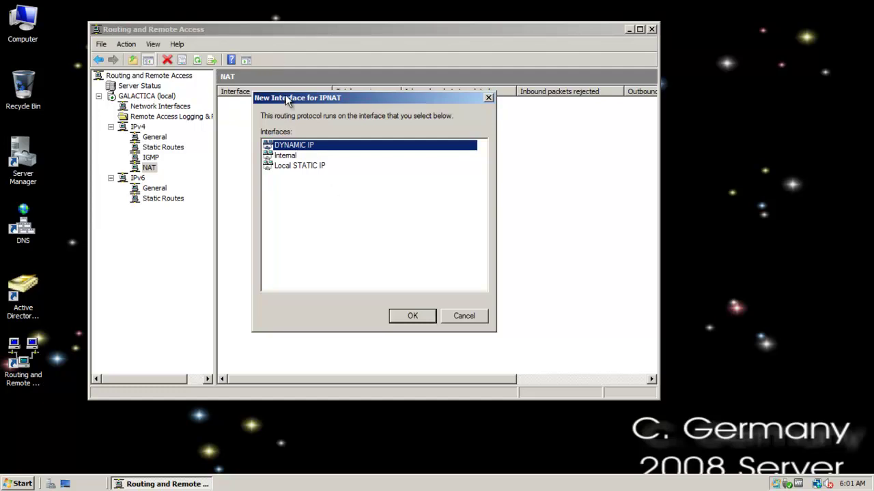
drag(286, 100, 304, 82)
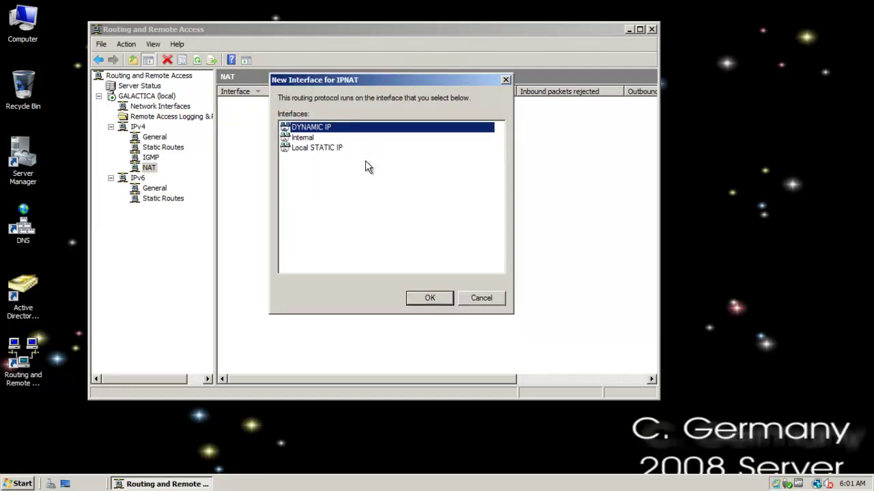
click(427, 299)
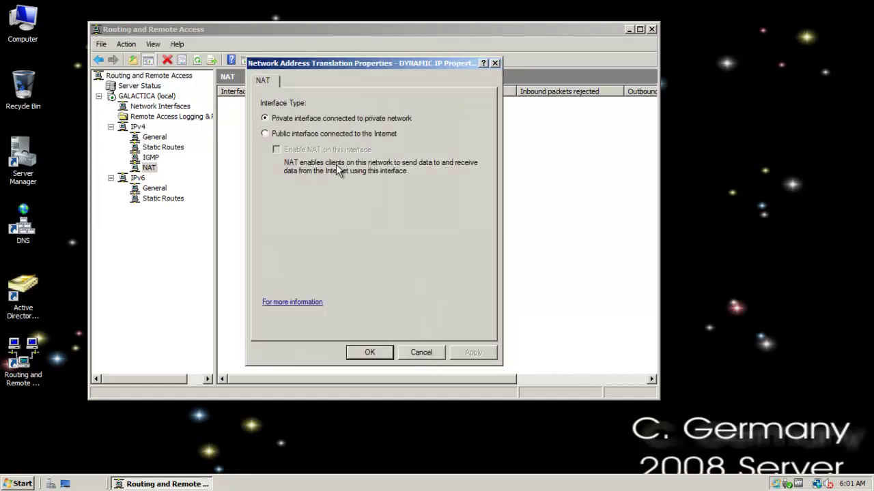
Step: Set the DYNAMIC IP interface as a public interface connected to the Internet and enable NAT on it
click(291, 134)
click(308, 150)
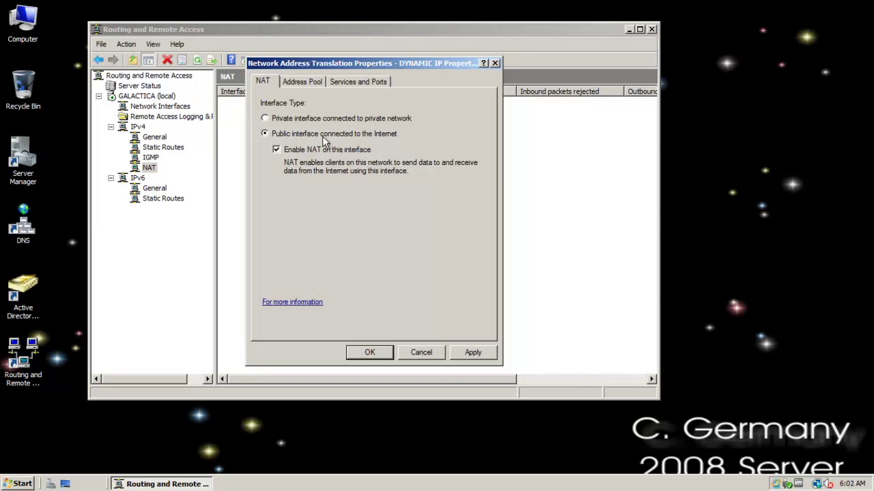
click(374, 354)
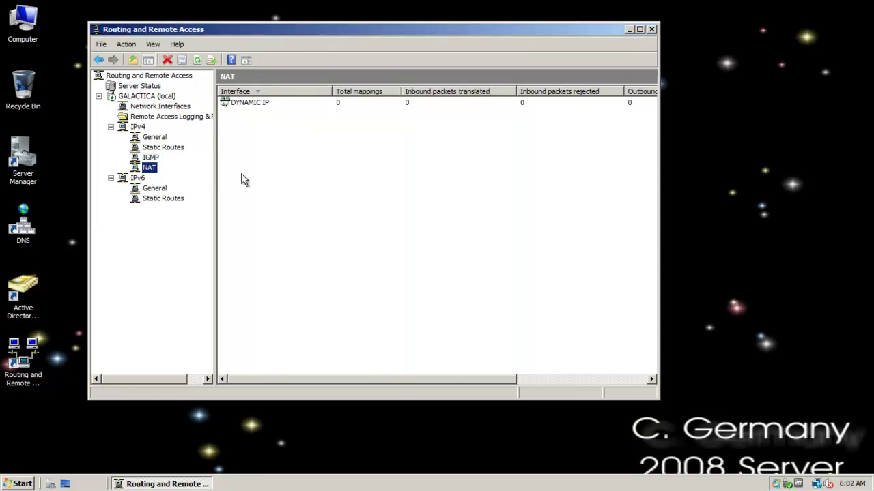
Step: Add Local STATIC IP as a new NAT interface under IPv4, set as a private interface connected to private network
right_click(153, 169)
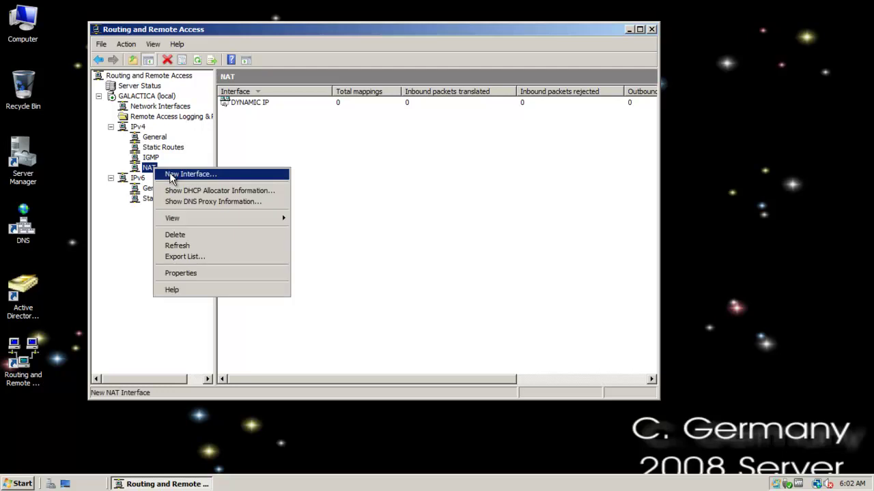
click(174, 174)
click(299, 156)
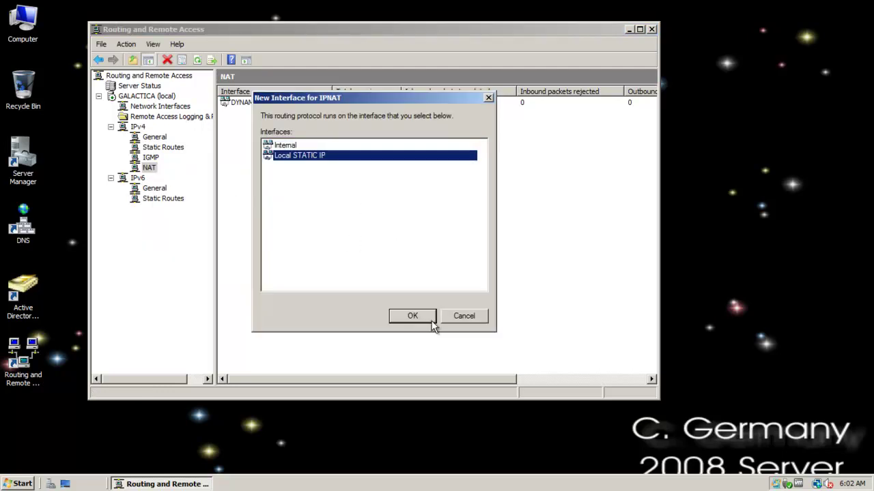
click(413, 317)
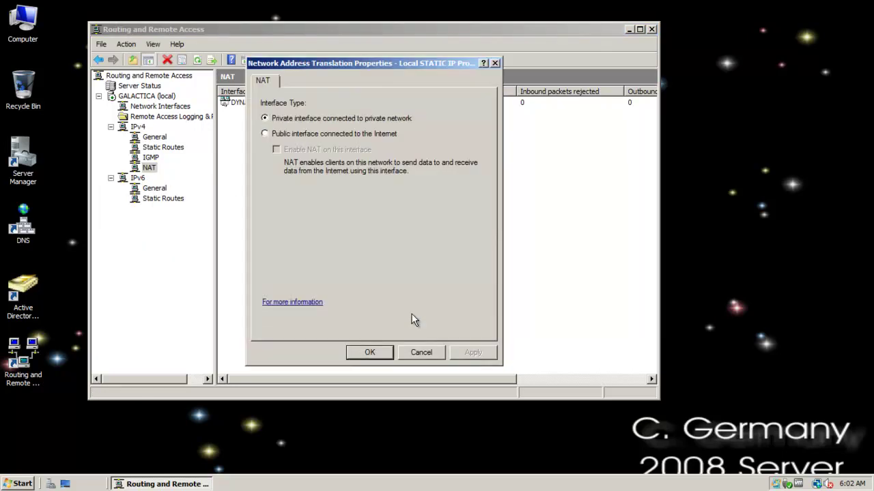
click(368, 350)
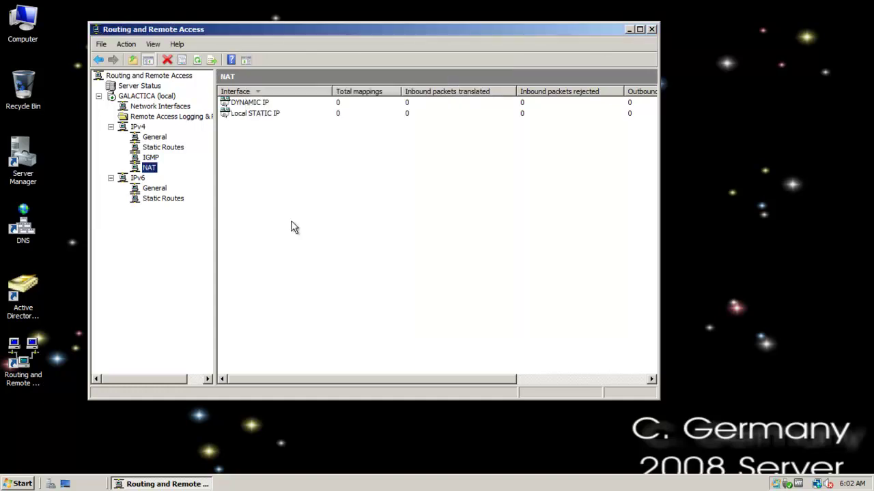
Step: Review the DYNAMIC IP entry in the IPv4 General list and the NAT and IGMP nodes, and close the routing console
click(149, 168)
click(150, 137)
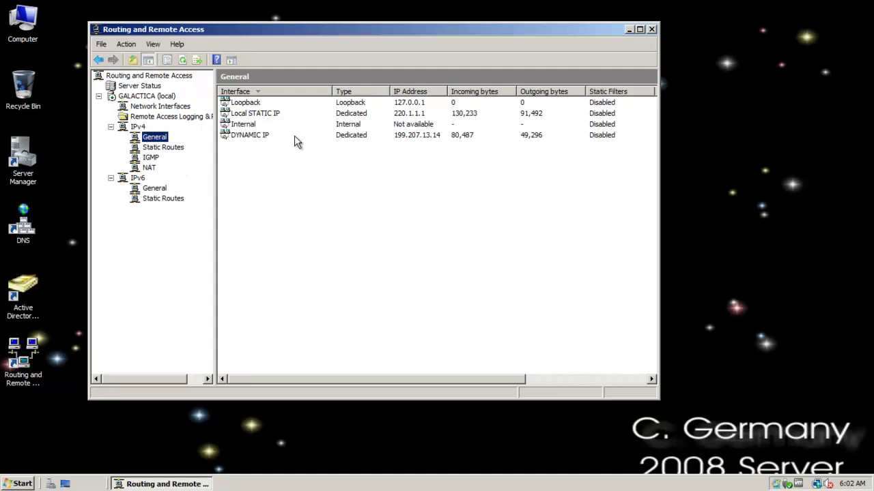
click(318, 135)
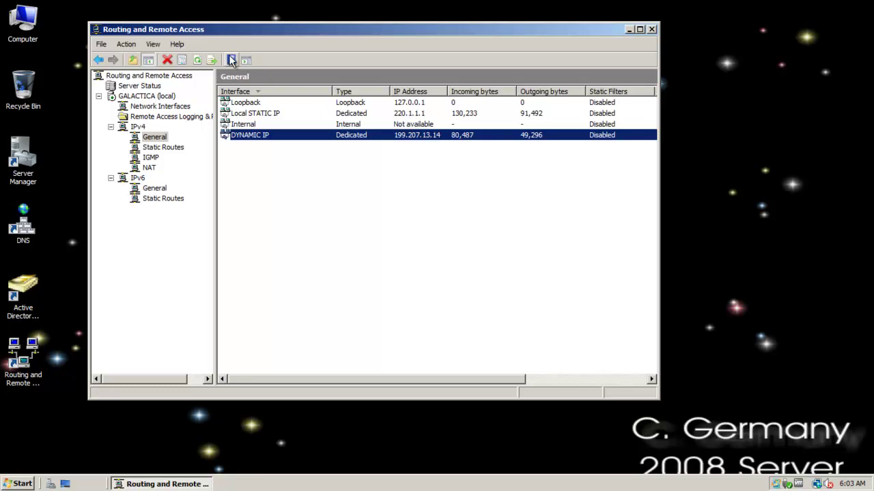
drag(230, 29, 284, 29)
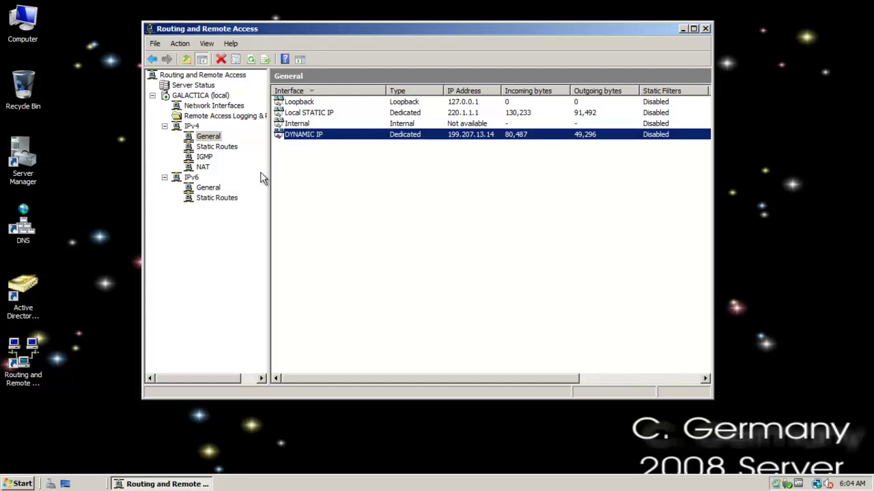
click(203, 166)
click(204, 157)
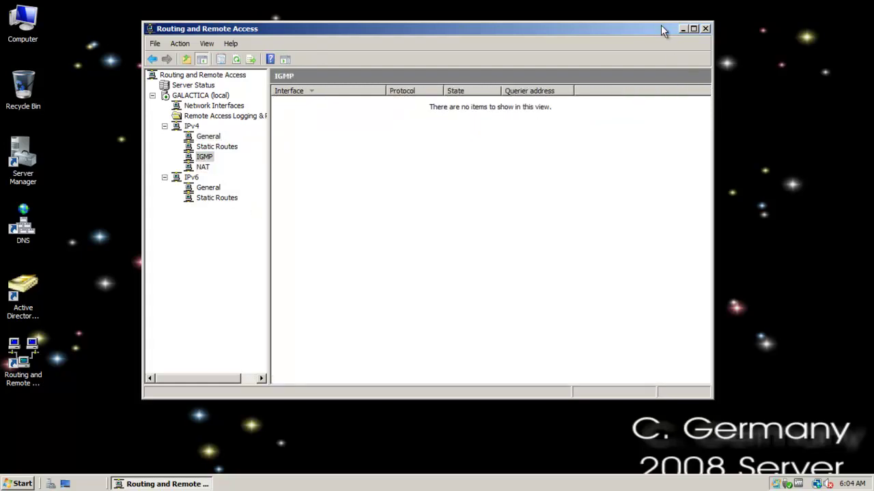
click(705, 29)
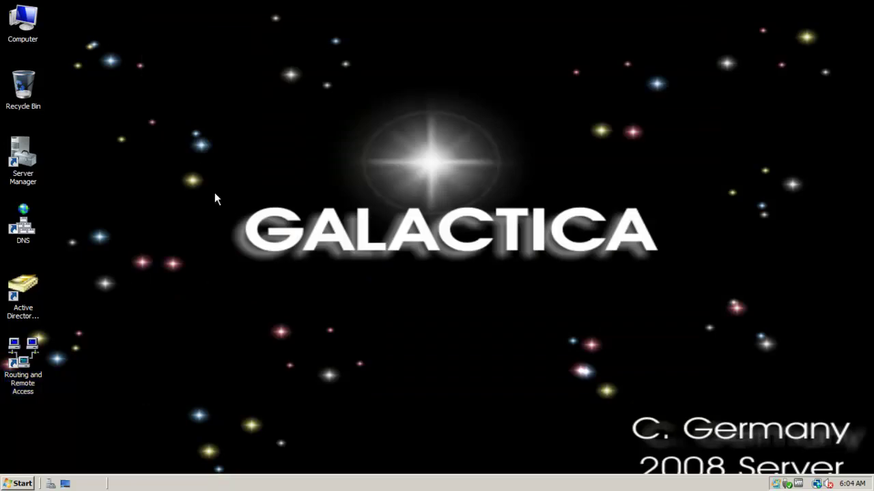
key(super)
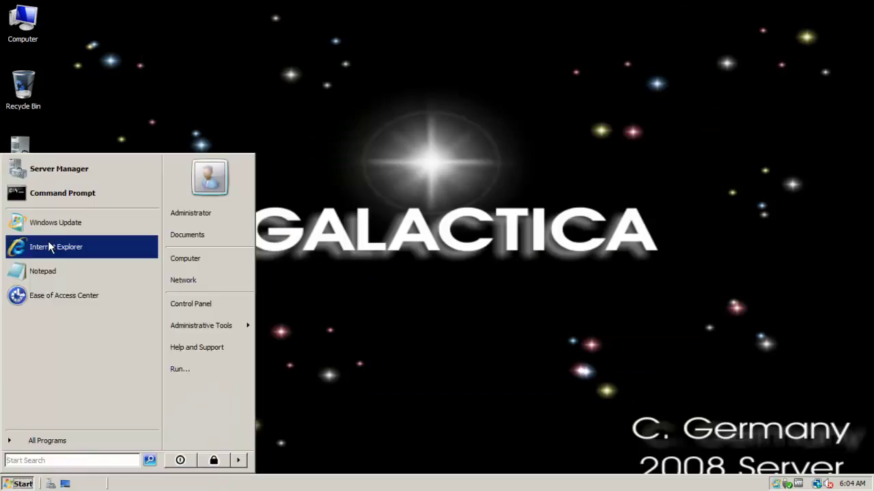
click(61, 195)
drag(186, 26, 329, 67)
text(ping )
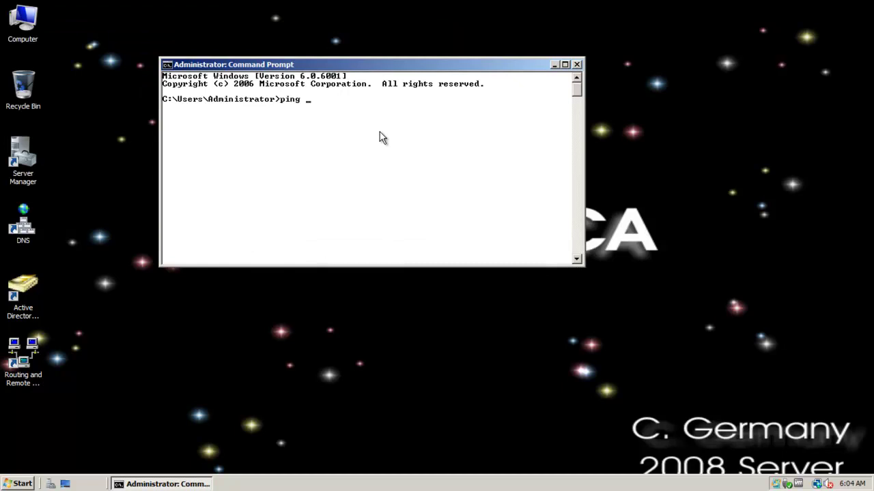
text(www.yahoo.com)
key(Return)
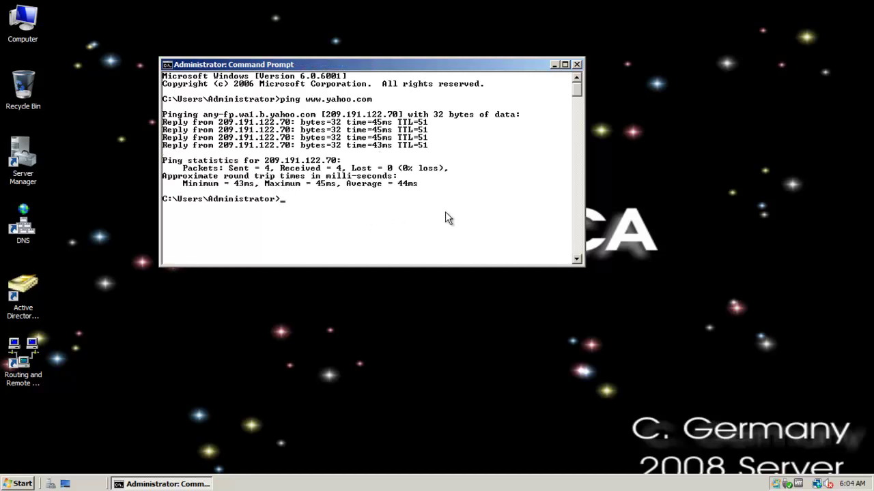
drag(359, 65, 356, 290)
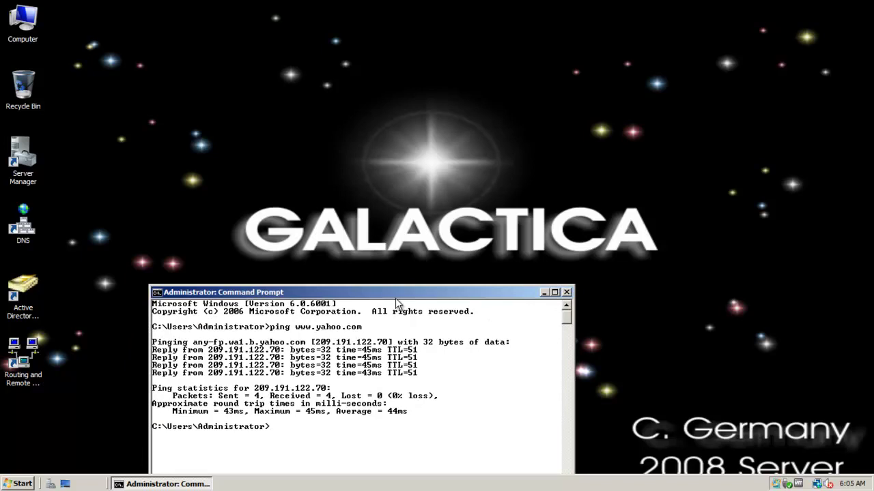
drag(372, 299, 516, 42)
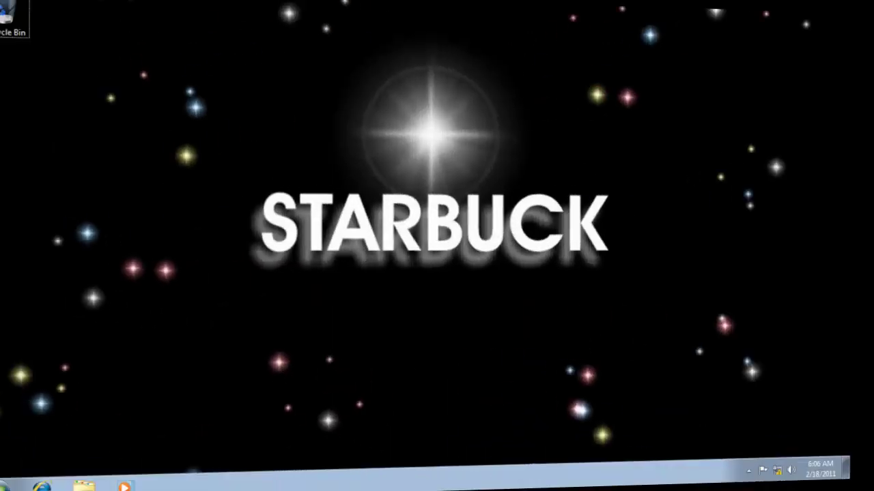
Step: Switch to the STARBUCK client, open a cmd window and move it toward the middle of the desktop
click(12, 472)
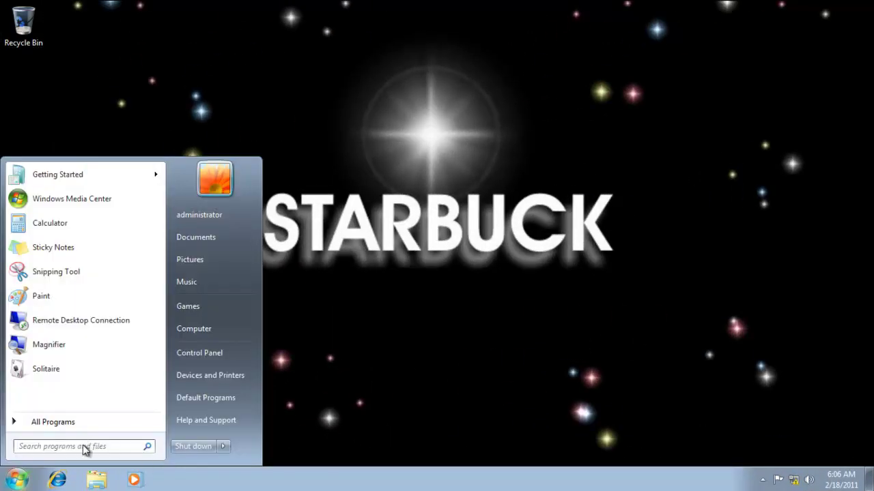
text(cmd)
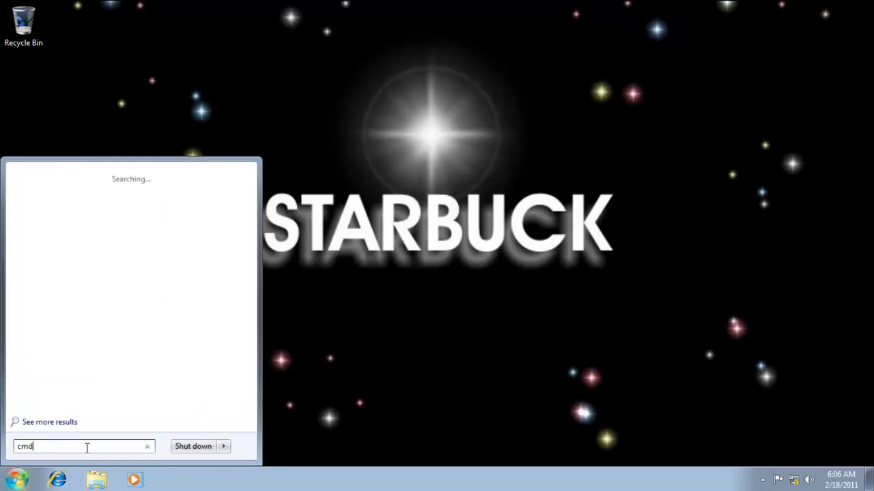
key(Return)
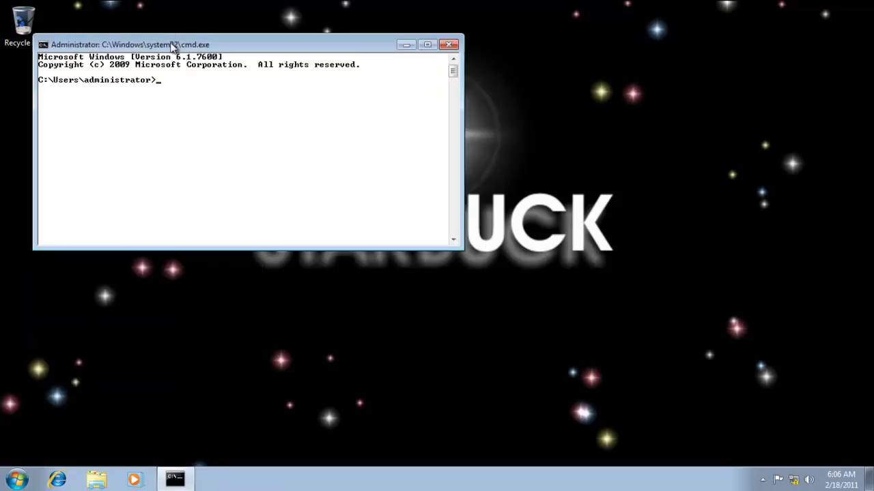
drag(174, 43, 351, 96)
text(p)
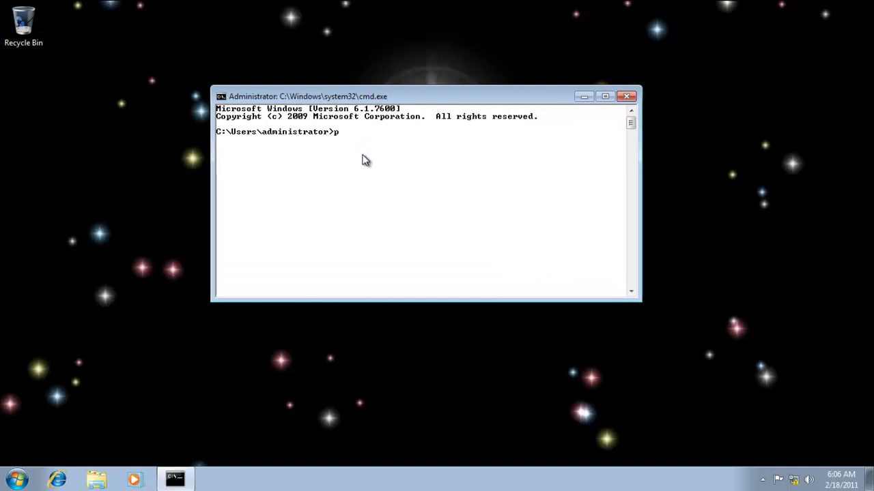
text(ing galactica)
key(Return)
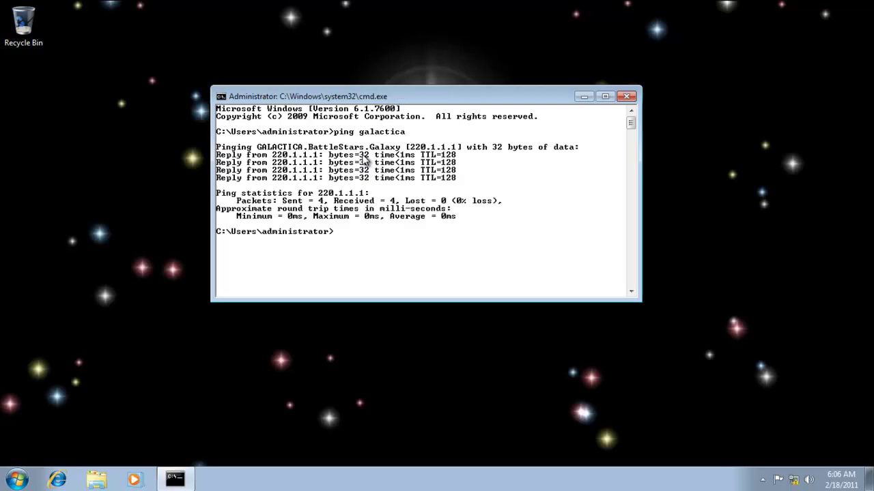
text(ping www.yahoo.com)
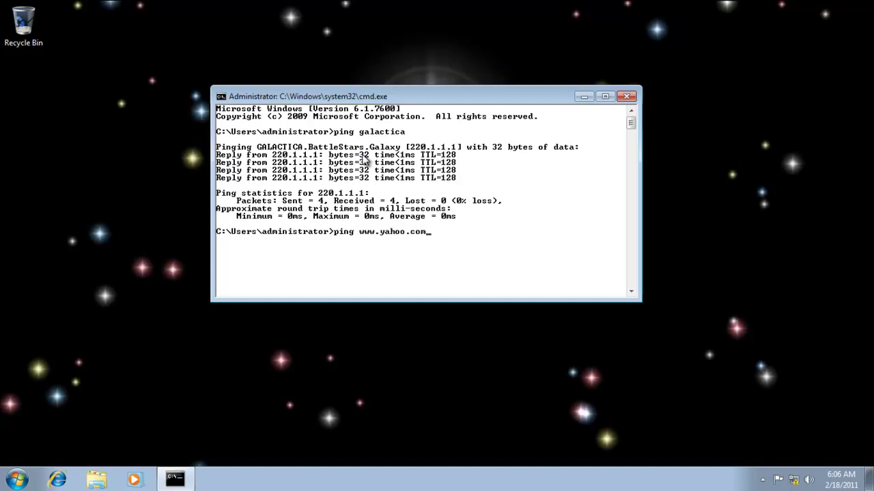
key(Return)
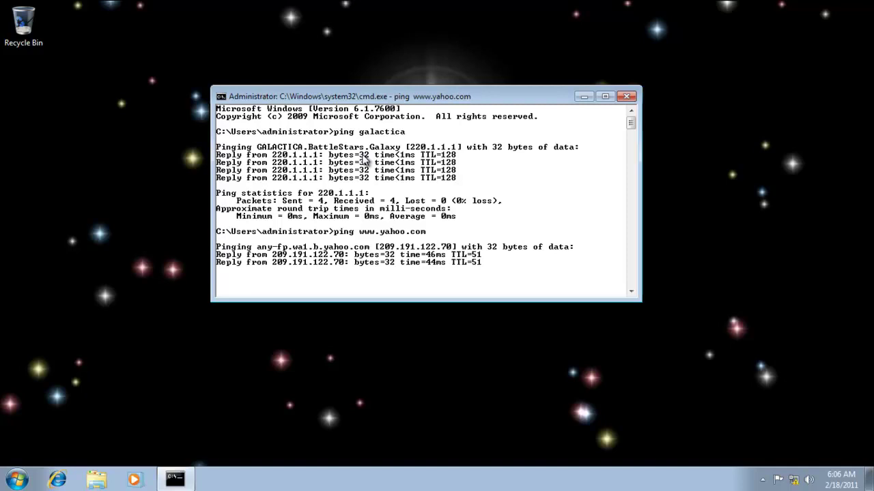